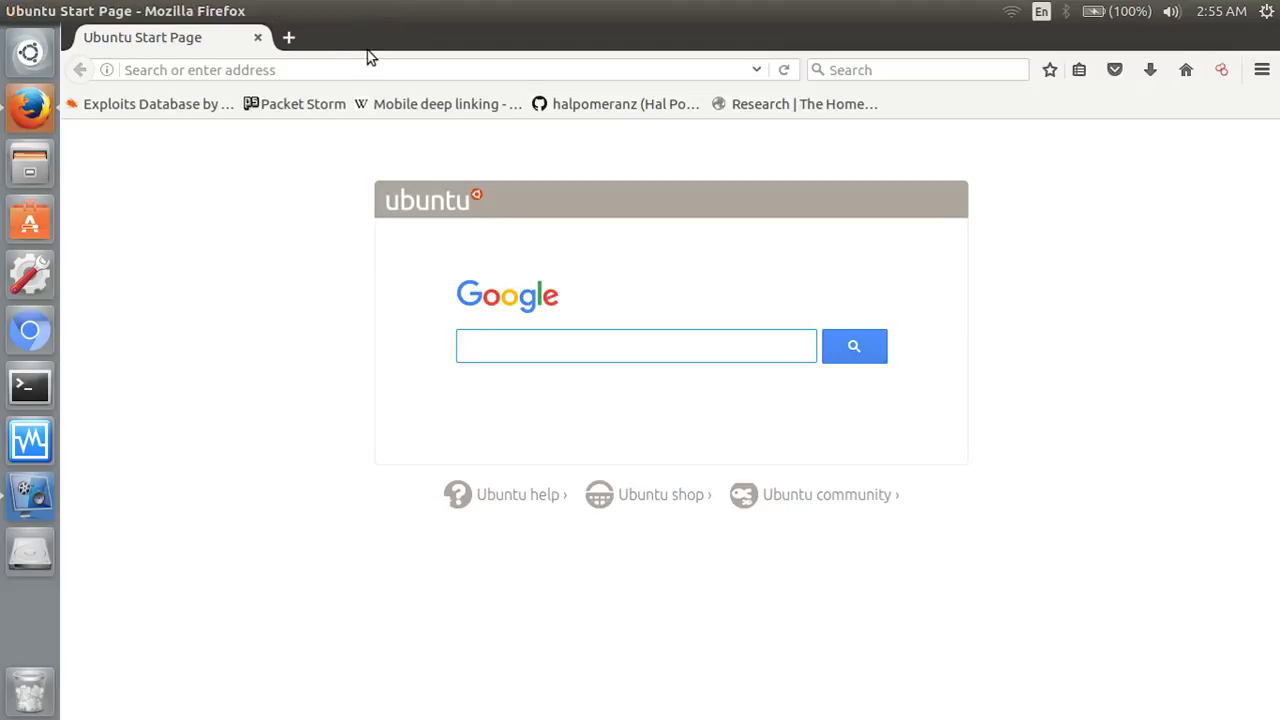
- Load exploit-db.com and check its Shodan host info, which fails to retrieve any host information
{"action": "left_click", "coordinate": [333, 67]}
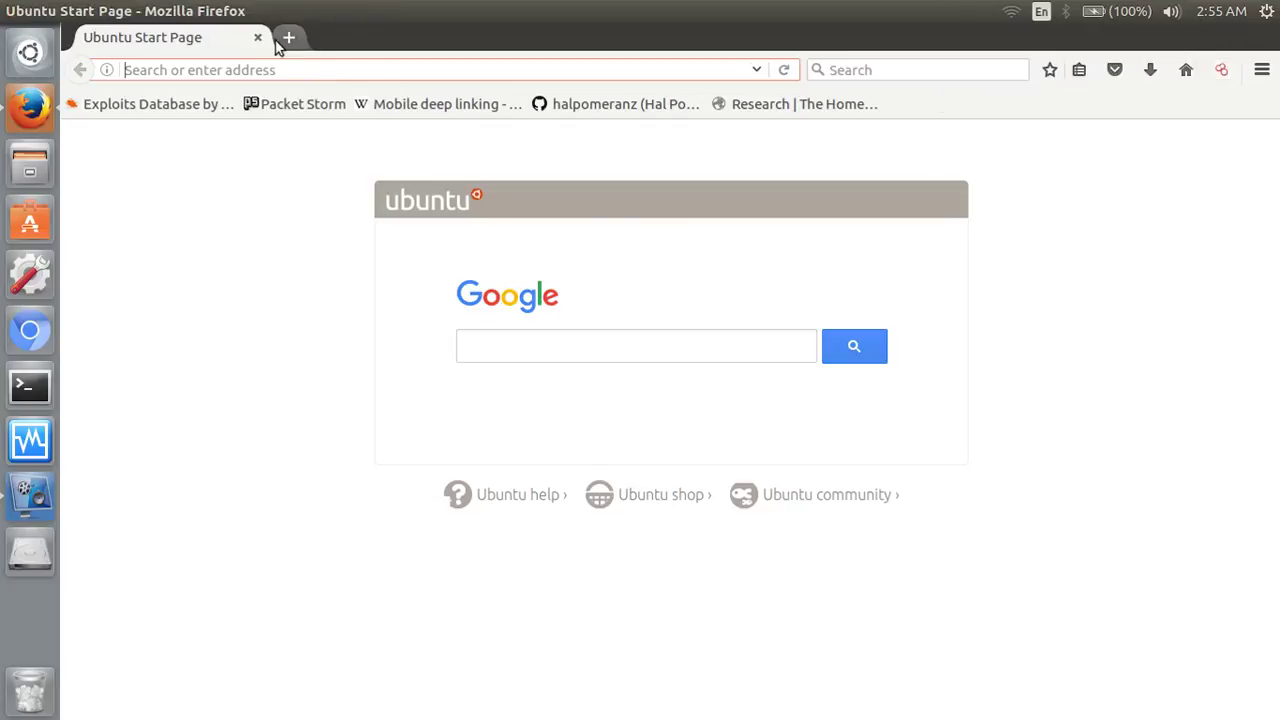
{"action": "left_click", "coordinate": [187, 107]}
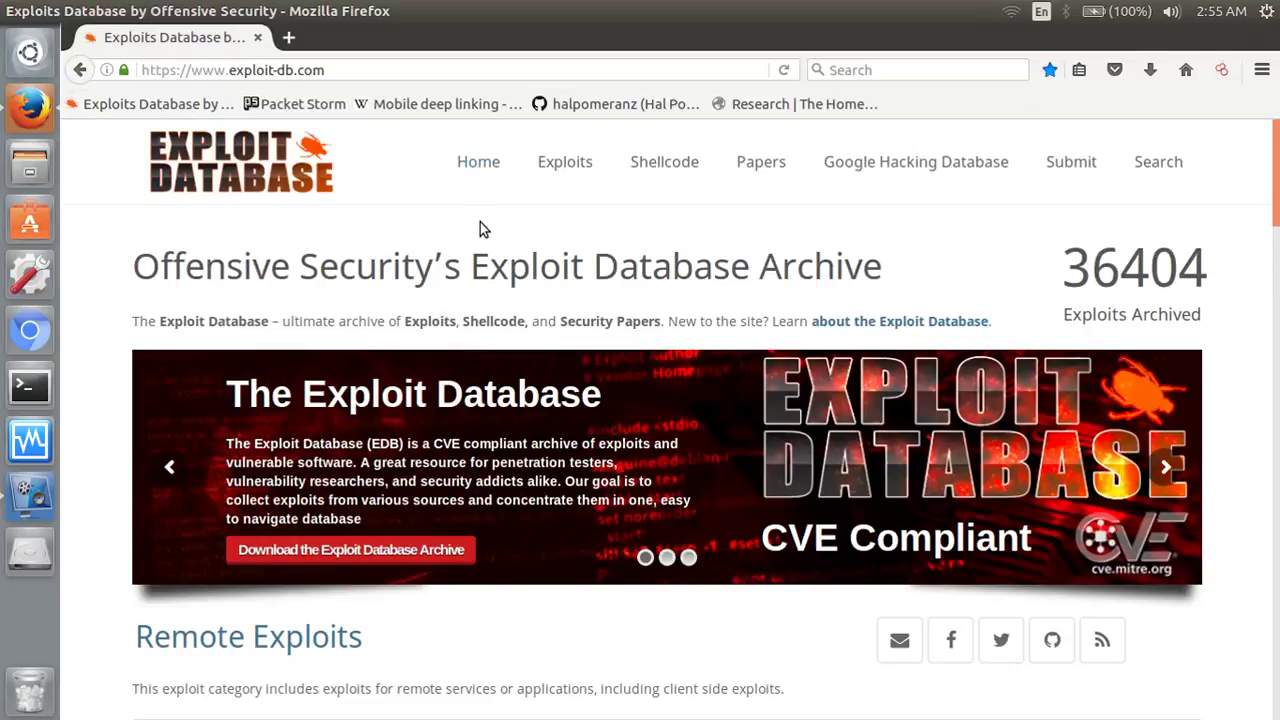
{"action": "left_click", "coordinate": [1222, 72]}
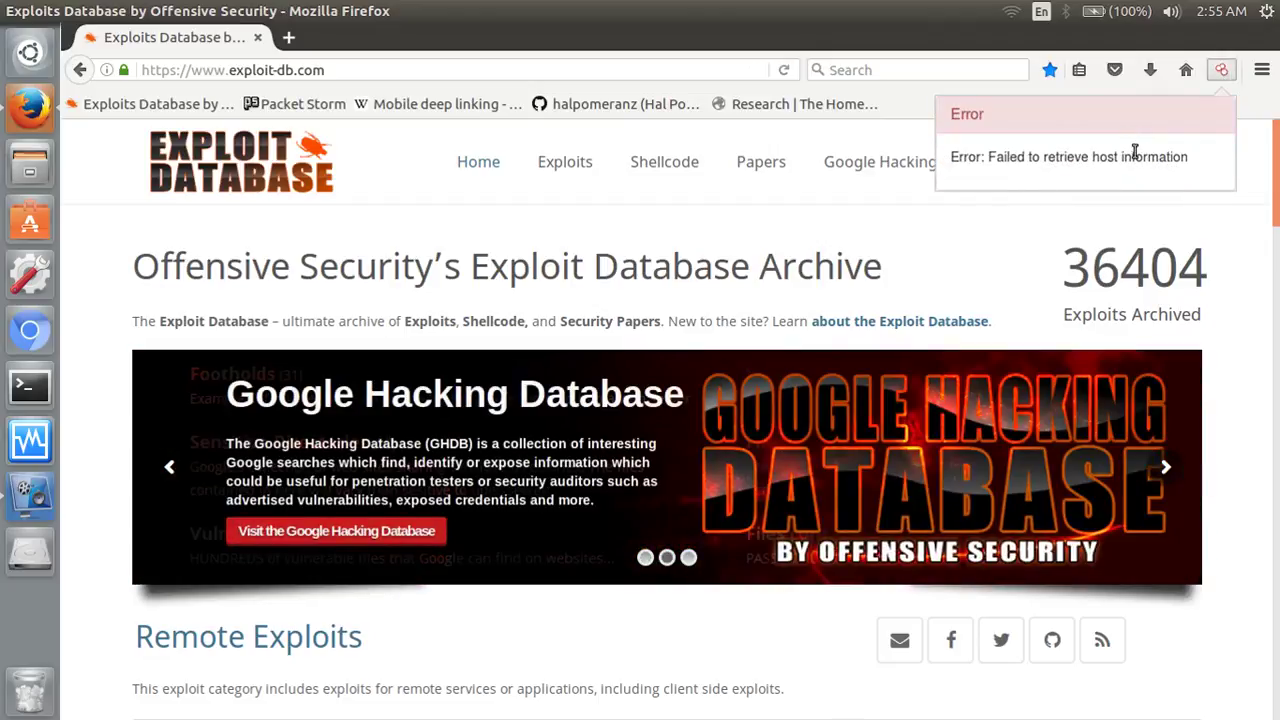
- Swap the Exploit DB tab for packetstormsecurity.com and open Shodan's host page for 198.84.60.198
{"action": "left_click", "coordinate": [286, 46]}
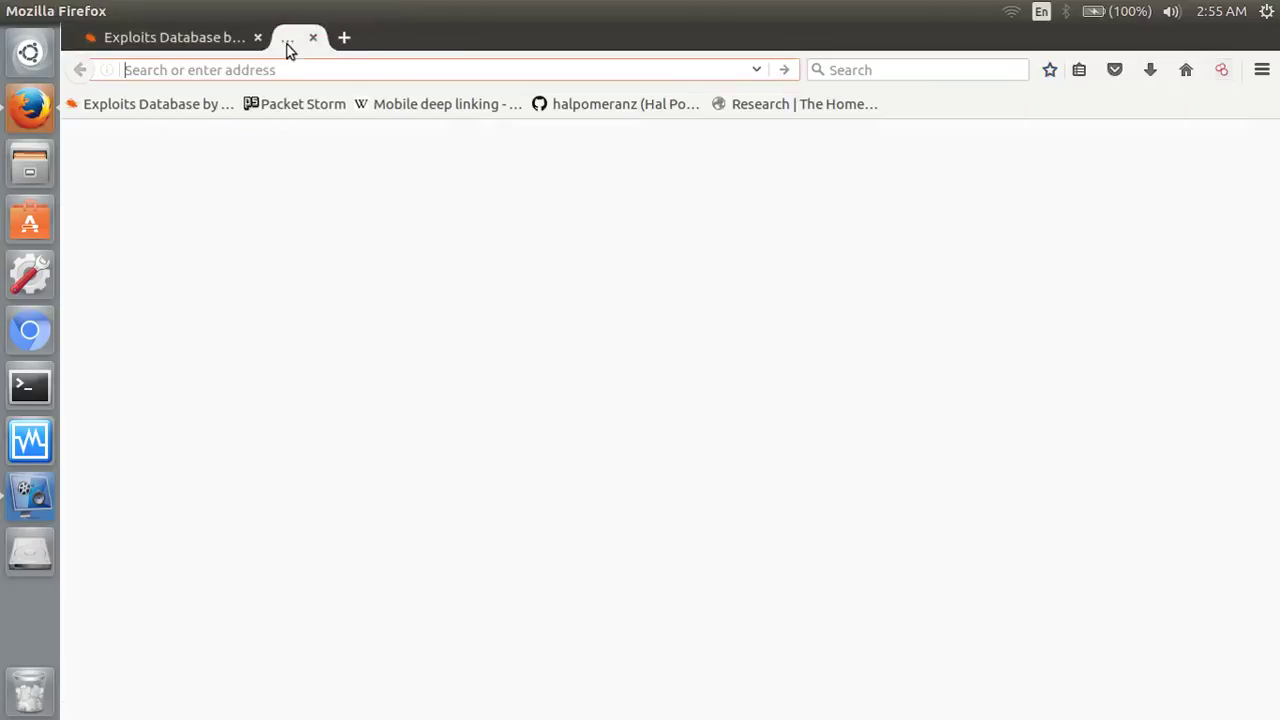
{"action": "left_click", "coordinate": [257, 37]}
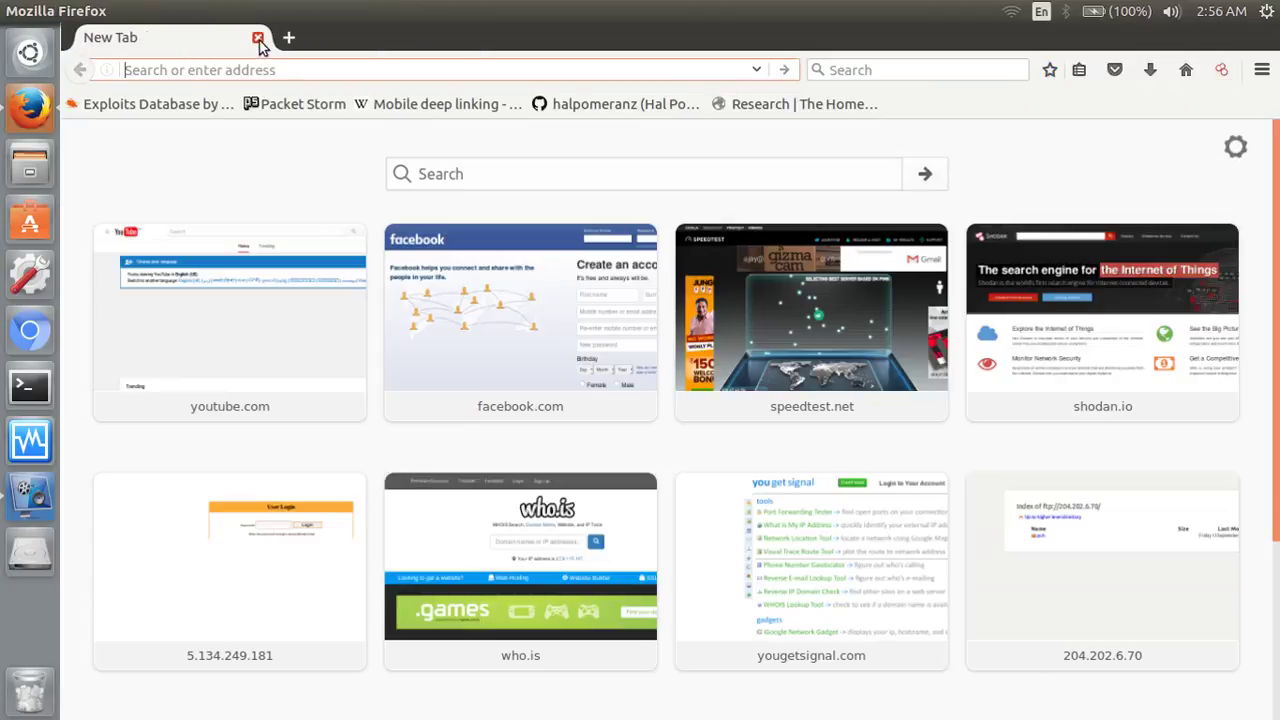
{"action": "left_click", "coordinate": [318, 107]}
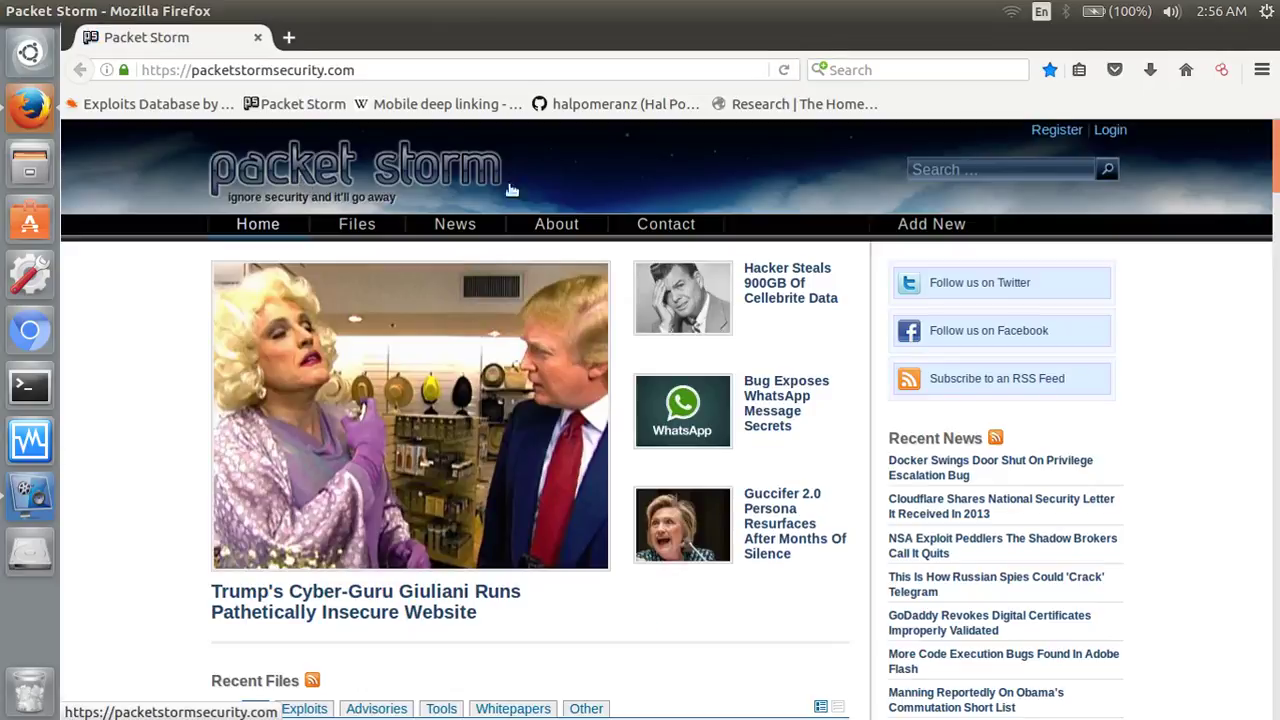
{"action": "left_click", "coordinate": [1221, 69]}
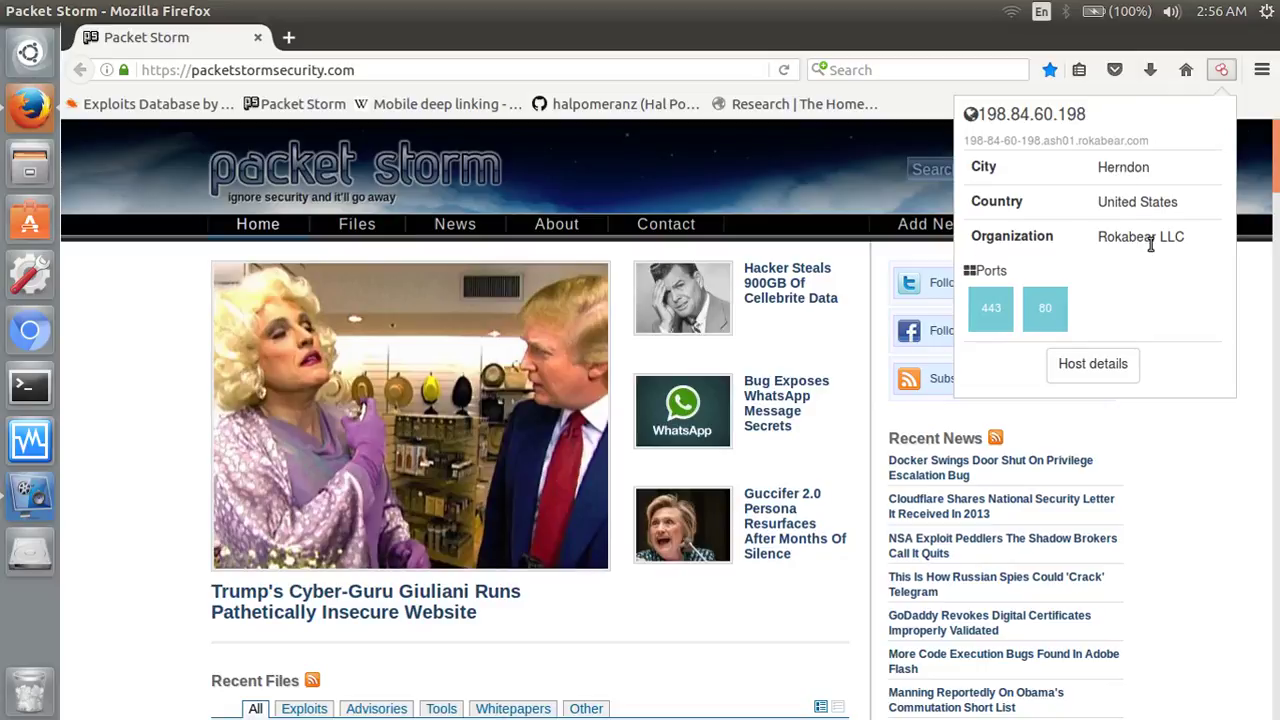
{"action": "left_click", "coordinate": [1090, 366]}
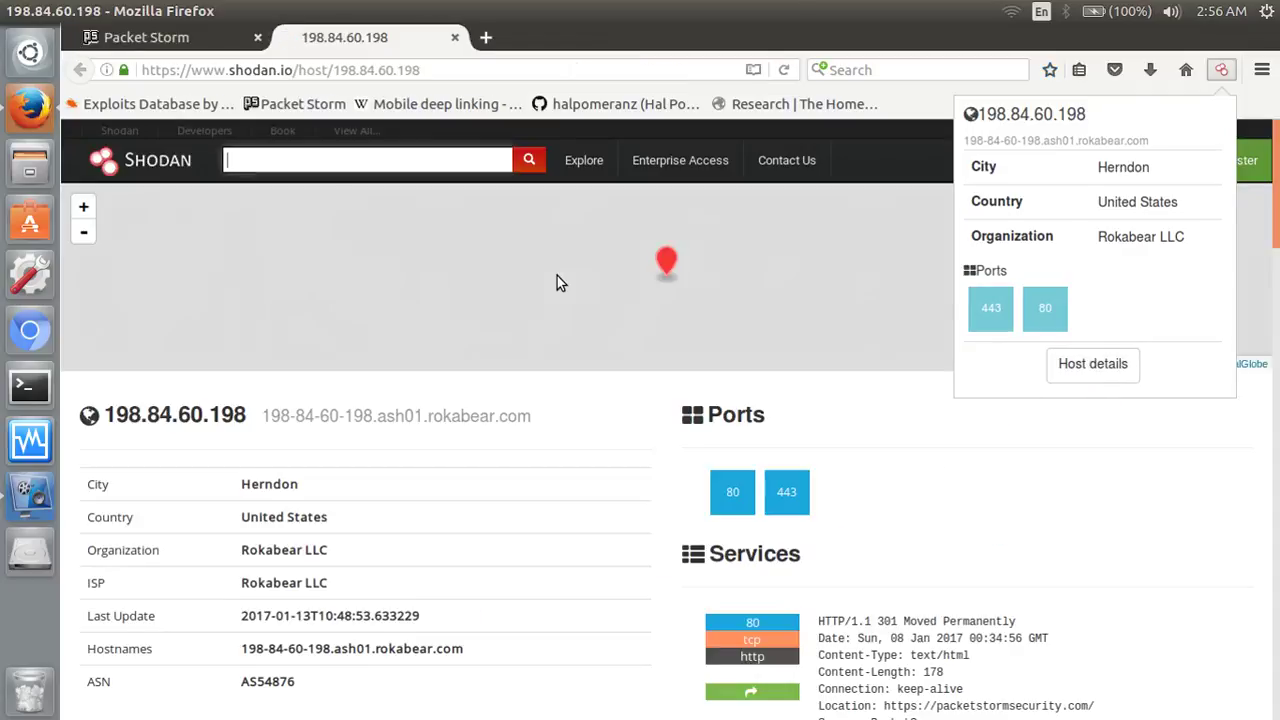
- Dismiss the extension summary and review 198.84.60.198's location, ports 80/443 and PacketServer banner
{"action": "left_click", "coordinate": [600, 515]}
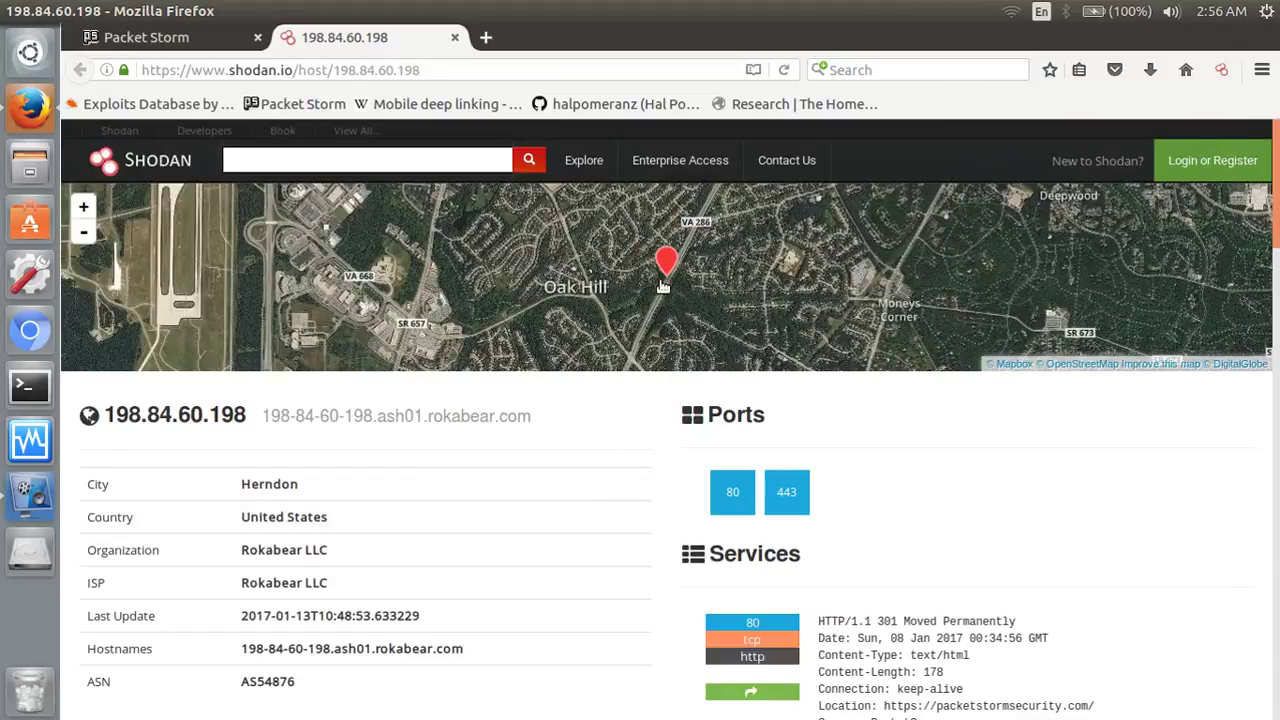
{"action": "scroll", "coordinate": [476, 569], "scroll_direction": "down", "scroll_amount": 3}
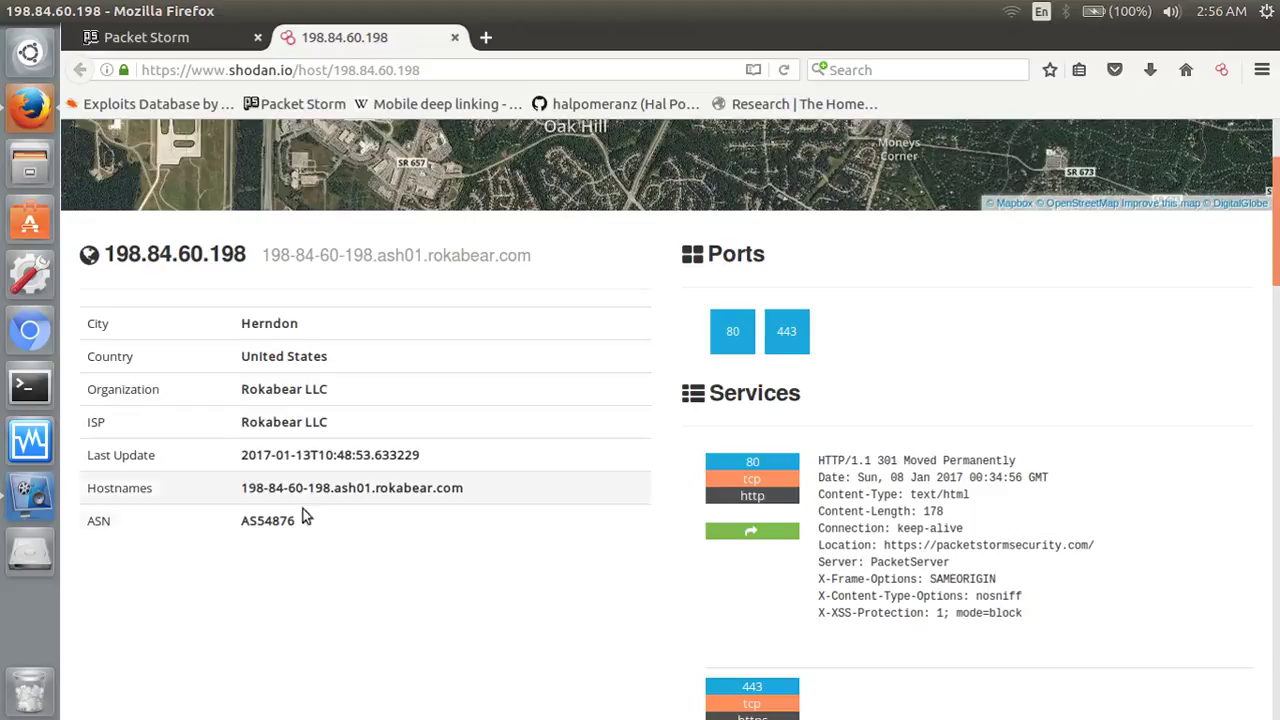
{"action": "scroll", "coordinate": [721, 469], "scroll_direction": "down", "scroll_amount": 1}
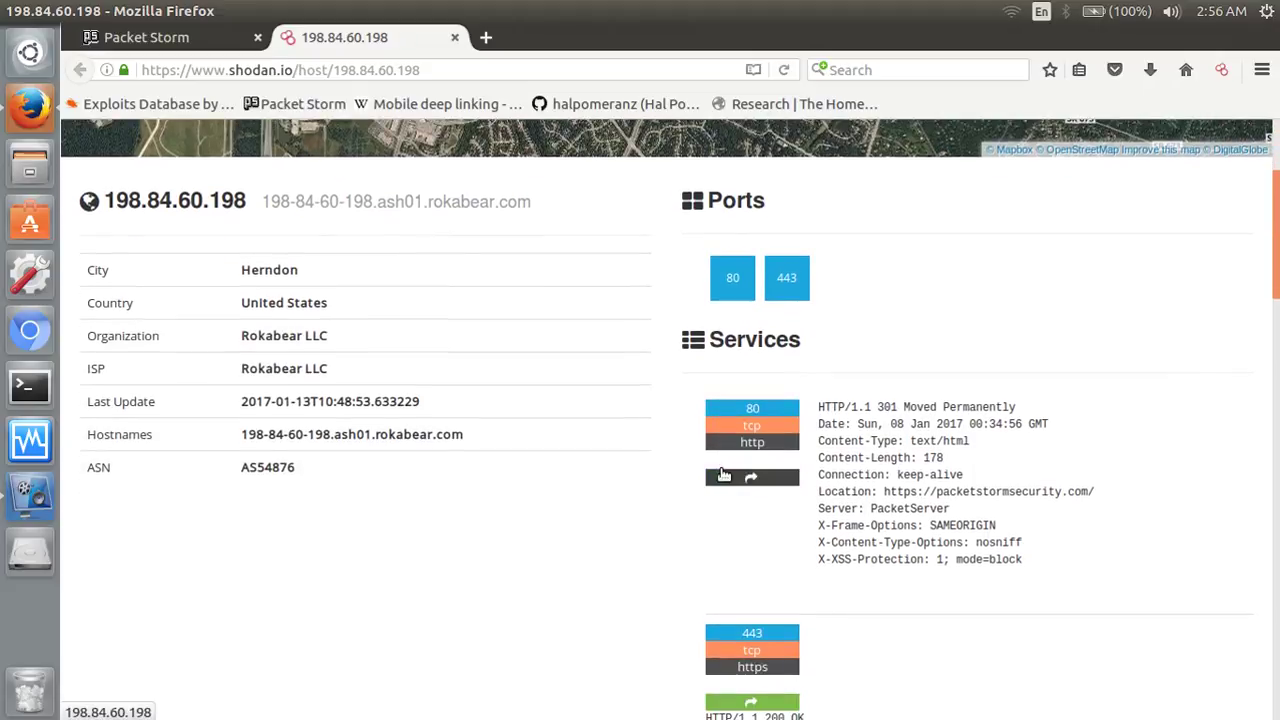
{"action": "scroll", "coordinate": [848, 363], "scroll_direction": "down", "scroll_amount": 1}
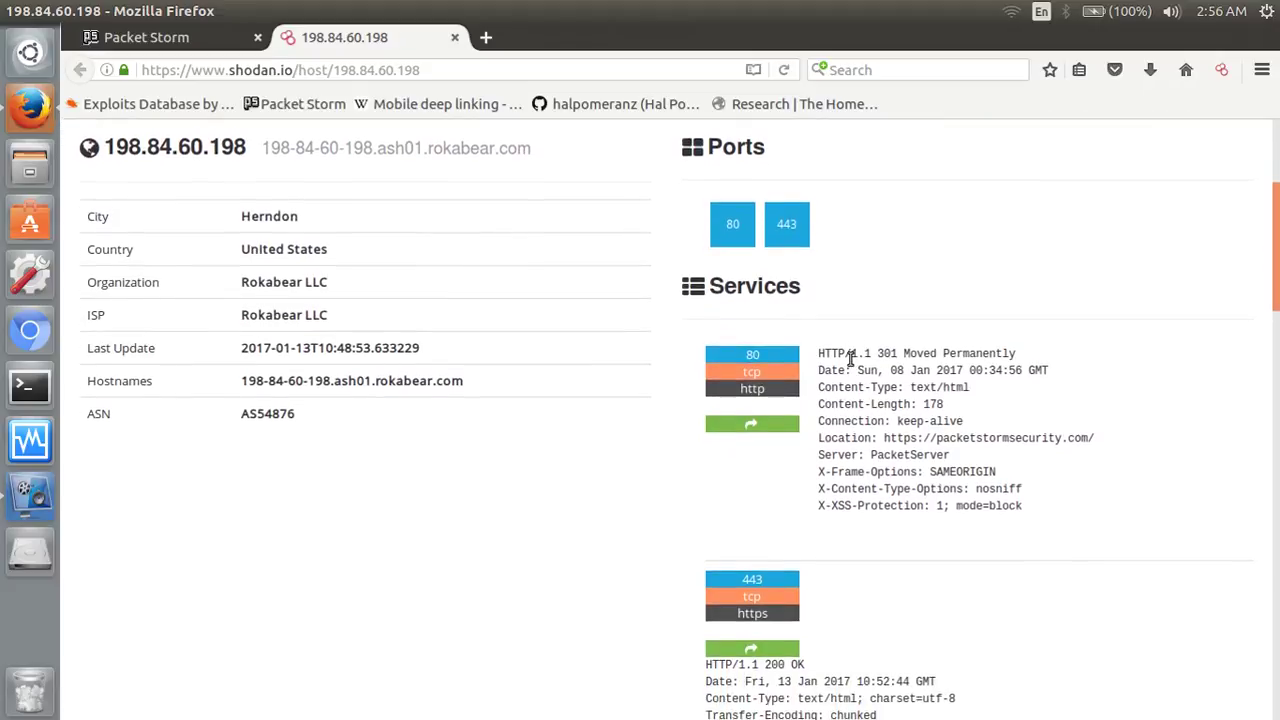
{"action": "scroll", "coordinate": [823, 291], "scroll_direction": "down", "scroll_amount": 4}
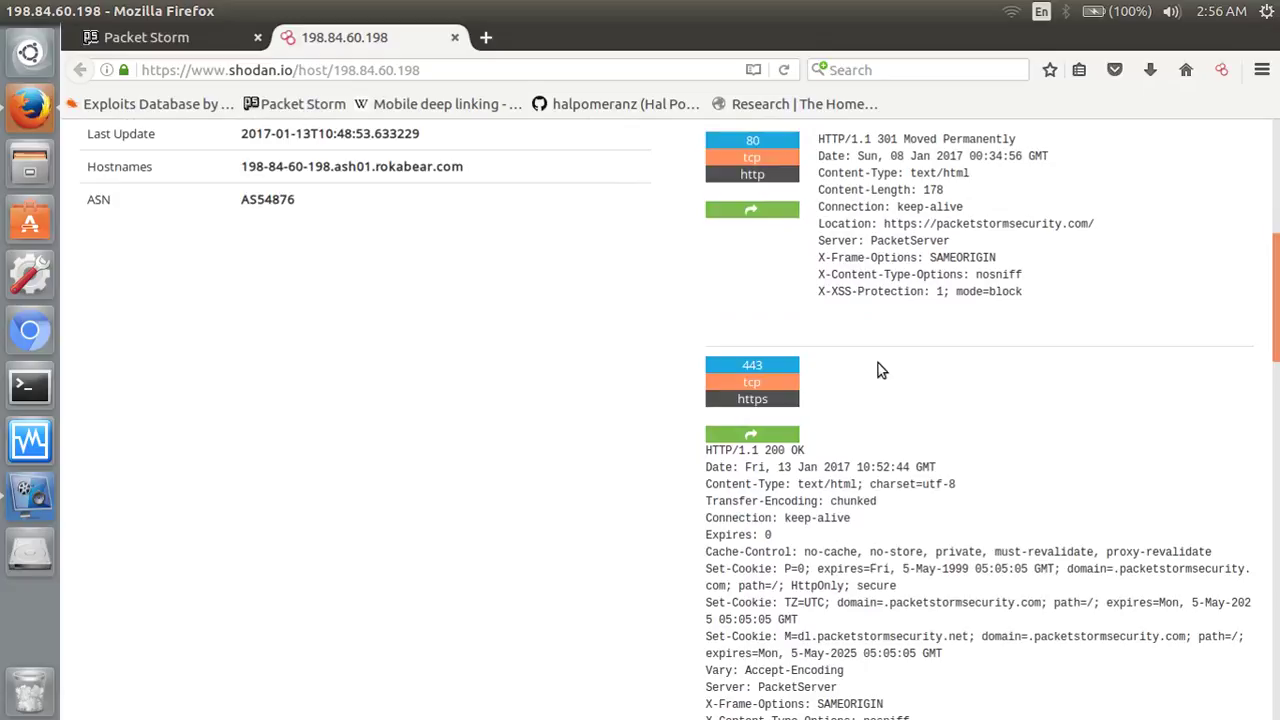
{"action": "scroll", "coordinate": [878, 363], "scroll_direction": "up", "scroll_amount": 2}
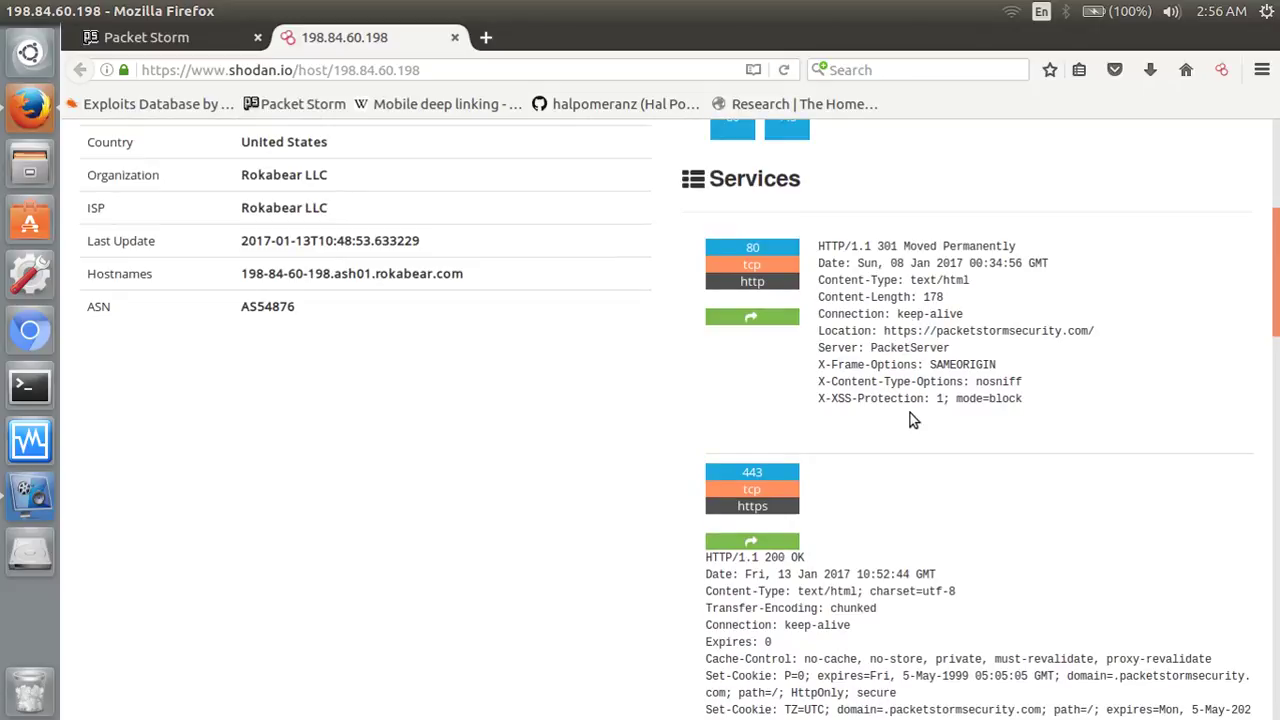
{"action": "scroll", "coordinate": [910, 413], "scroll_direction": "down", "scroll_amount": 4}
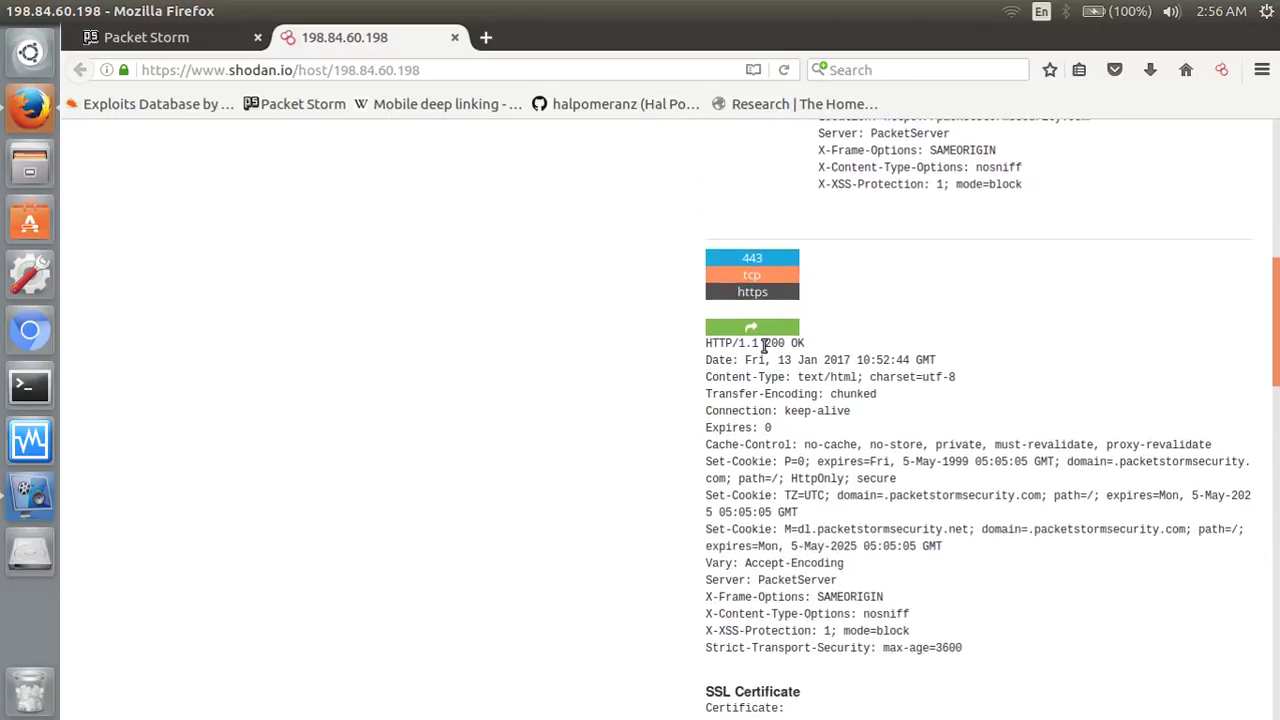
{"action": "scroll", "coordinate": [815, 343], "scroll_direction": "down", "scroll_amount": 7}
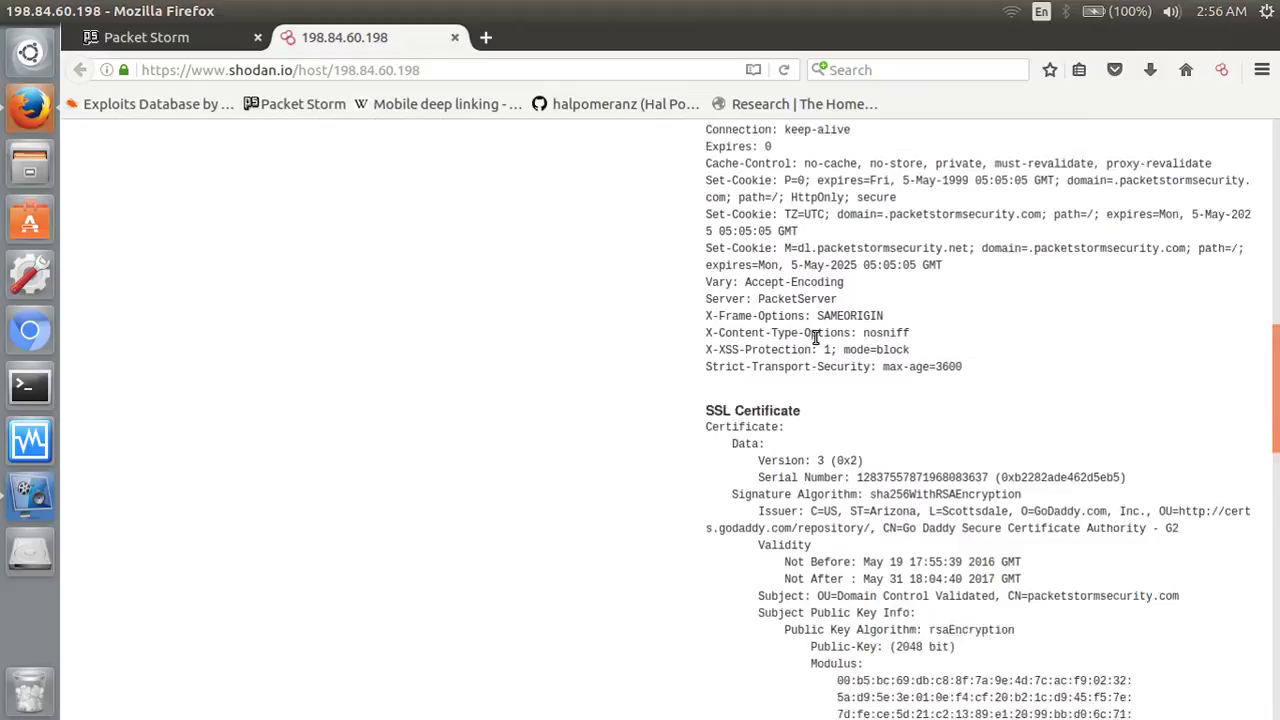
{"action": "scroll", "coordinate": [686, 394], "scroll_direction": "down", "scroll_amount": 2}
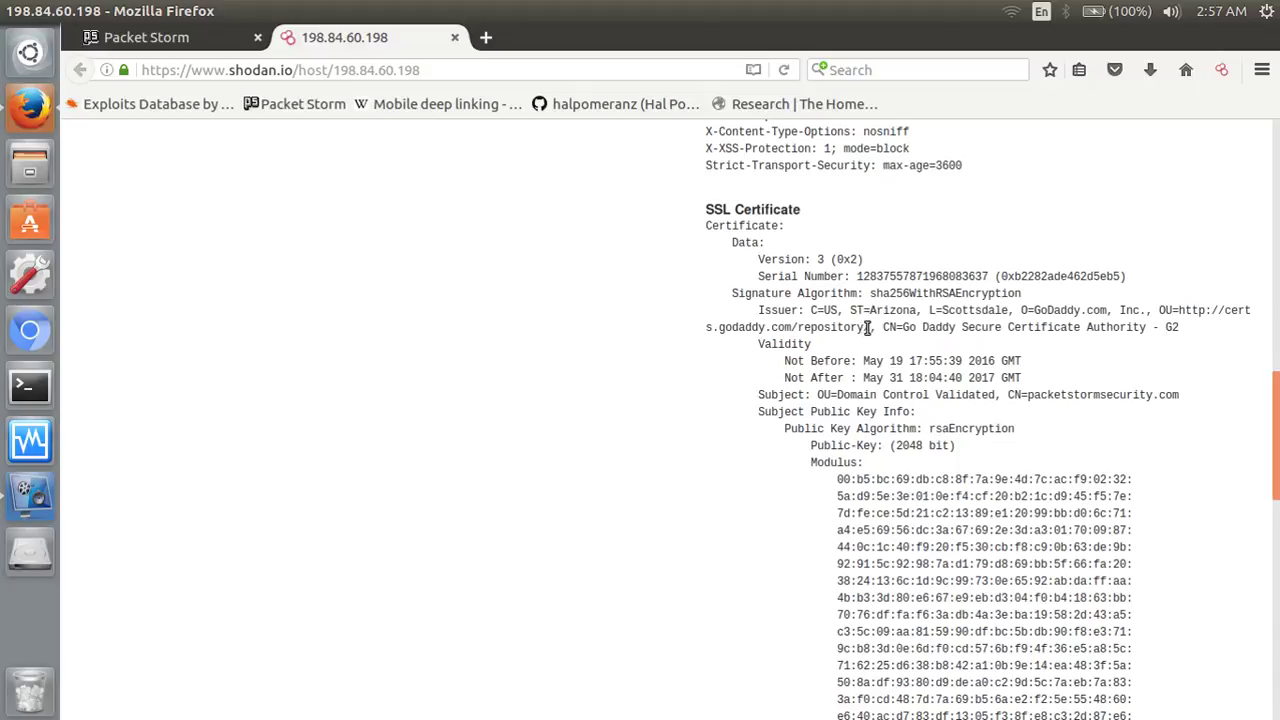
{"action": "scroll", "coordinate": [875, 343], "scroll_direction": "down", "scroll_amount": 1}
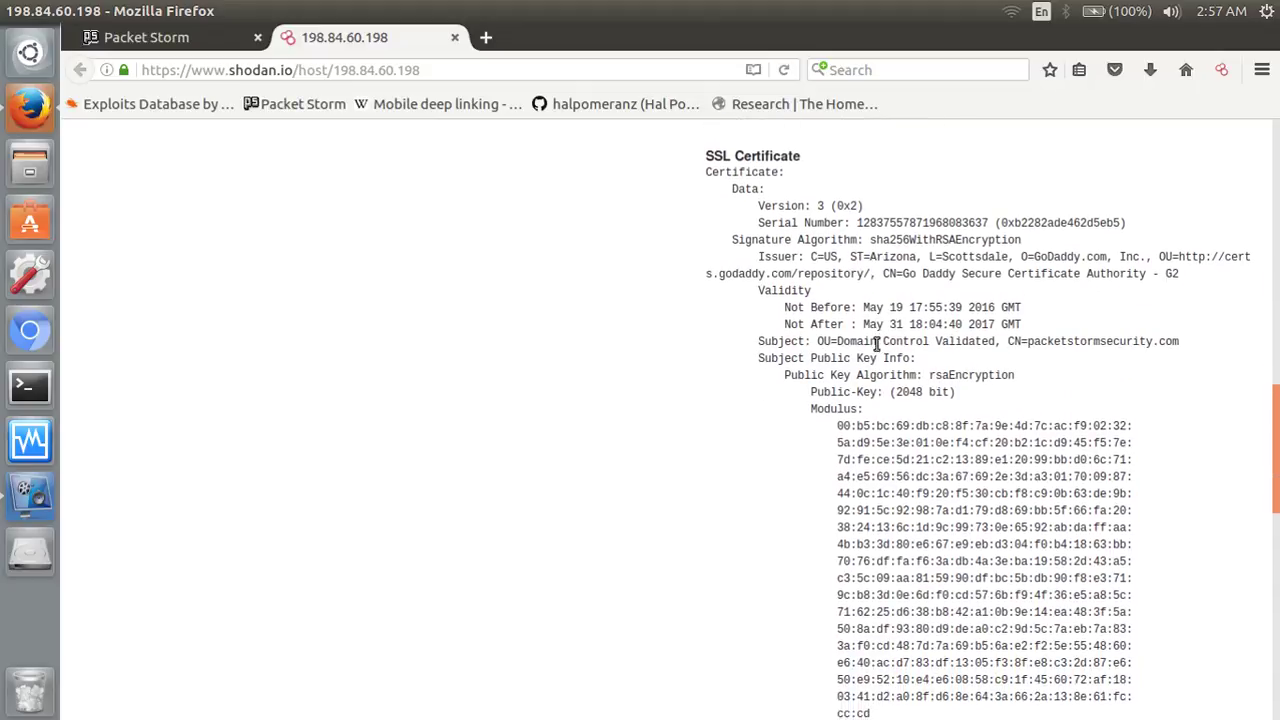
{"action": "scroll", "coordinate": [875, 343], "scroll_direction": "down", "scroll_amount": 2}
{"action": "left_click_drag", "start_coordinate": [818, 318], "coordinate": [721, 414]}
{"action": "left_click", "coordinate": [721, 414]}
{"action": "scroll", "coordinate": [721, 413], "scroll_direction": "down", "scroll_amount": 7}
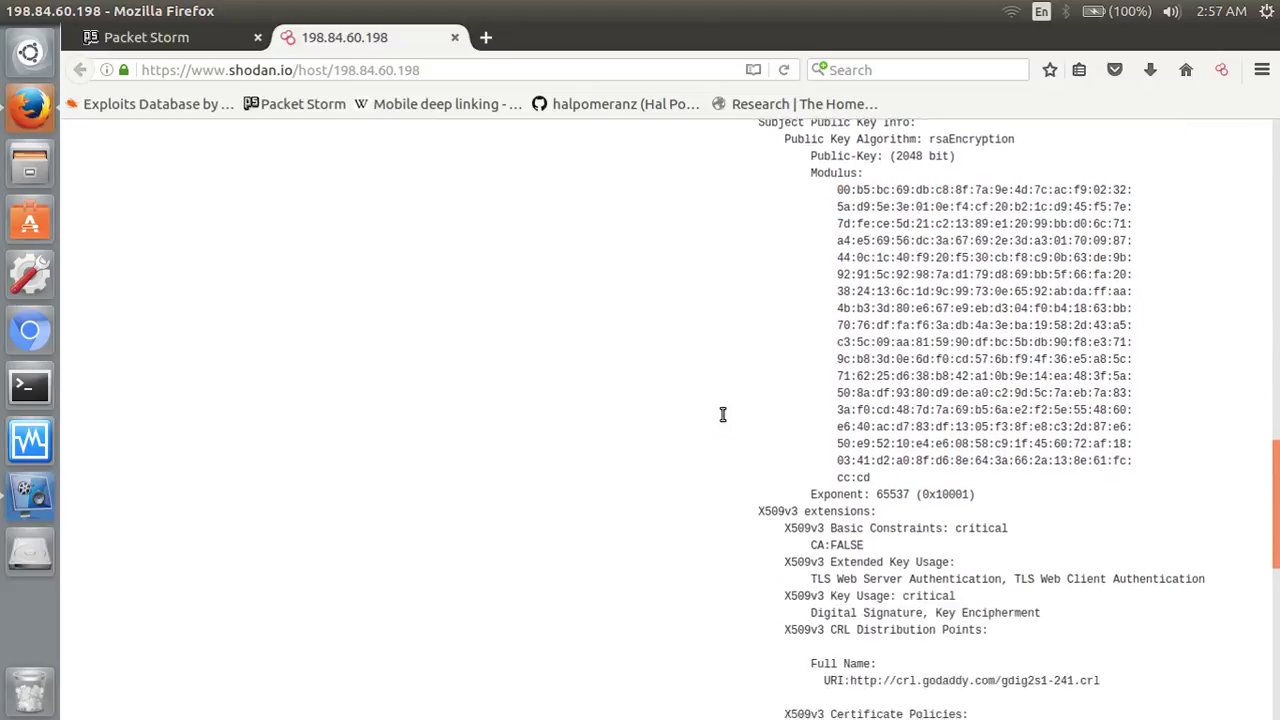
{"action": "scroll", "coordinate": [723, 414], "scroll_direction": "down", "scroll_amount": 4}
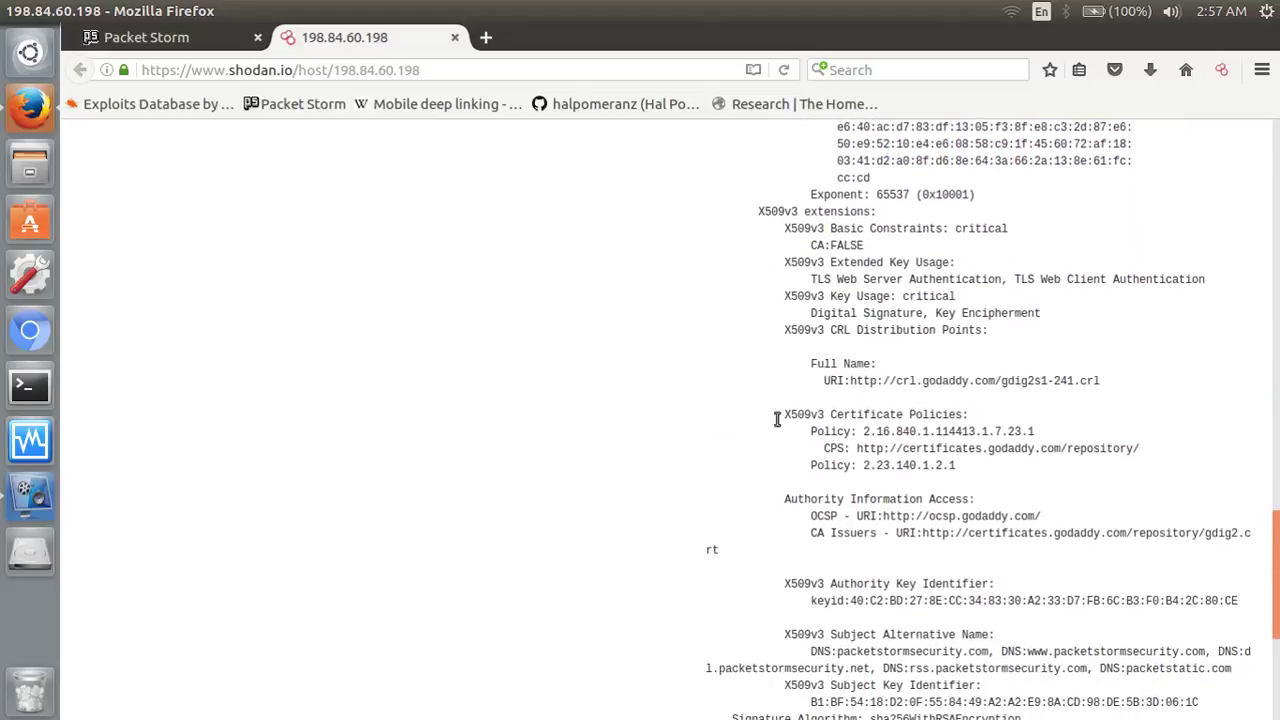
{"action": "scroll", "coordinate": [786, 425], "scroll_direction": "down", "scroll_amount": 2}
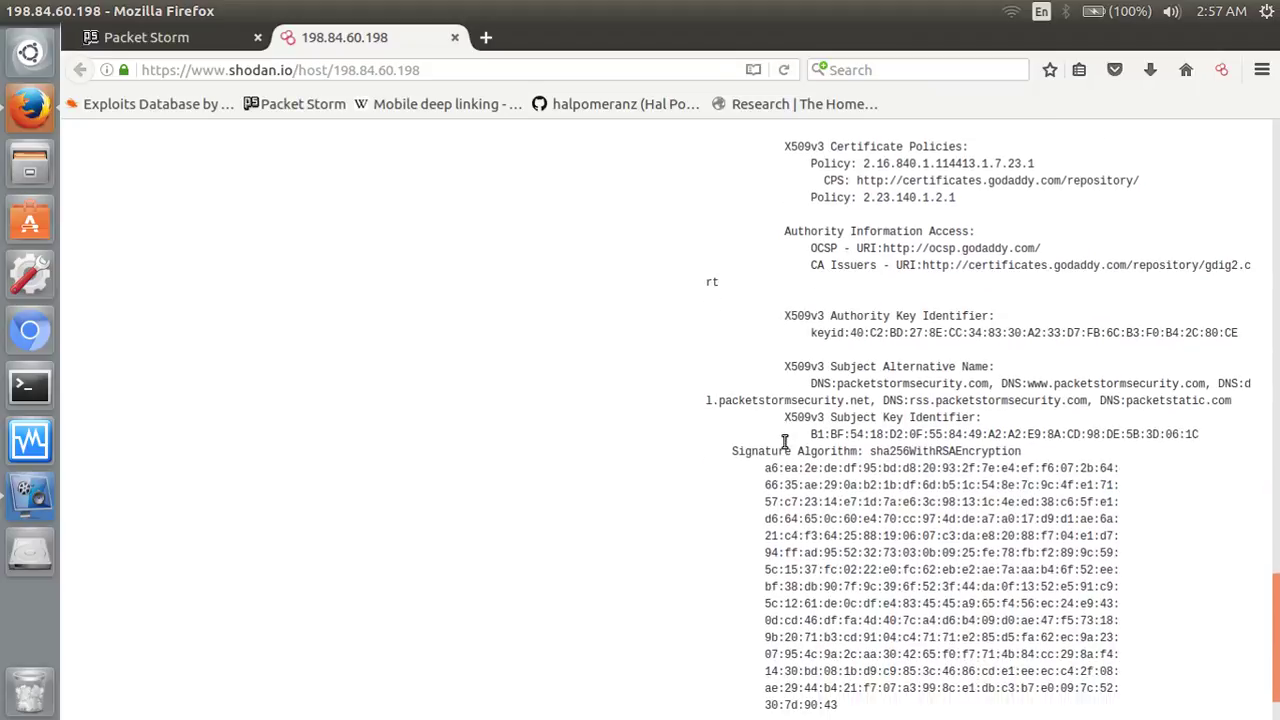
{"action": "left_click_drag", "start_coordinate": [786, 430], "coordinate": [838, 451]}
{"action": "scroll", "coordinate": [830, 440], "scroll_direction": "down", "scroll_amount": 2}
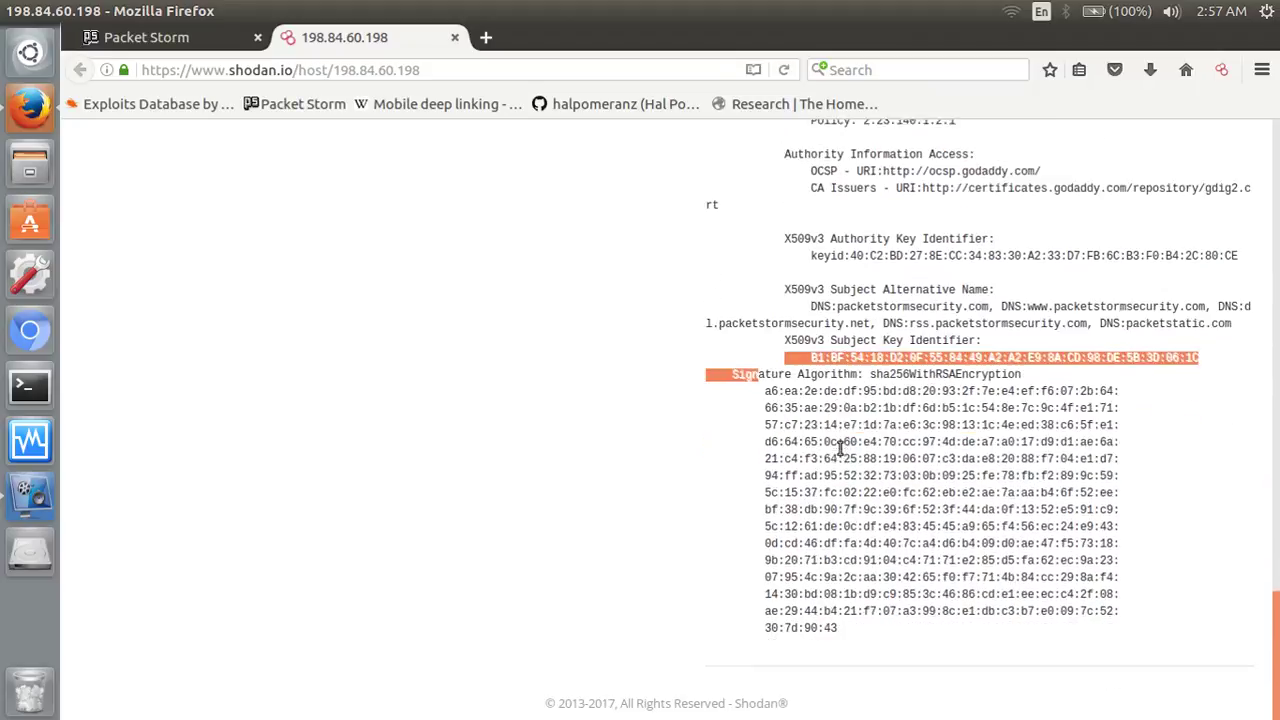
{"action": "left_click", "coordinate": [805, 382]}
{"action": "scroll", "coordinate": [806, 385], "scroll_direction": "up", "scroll_amount": 13}
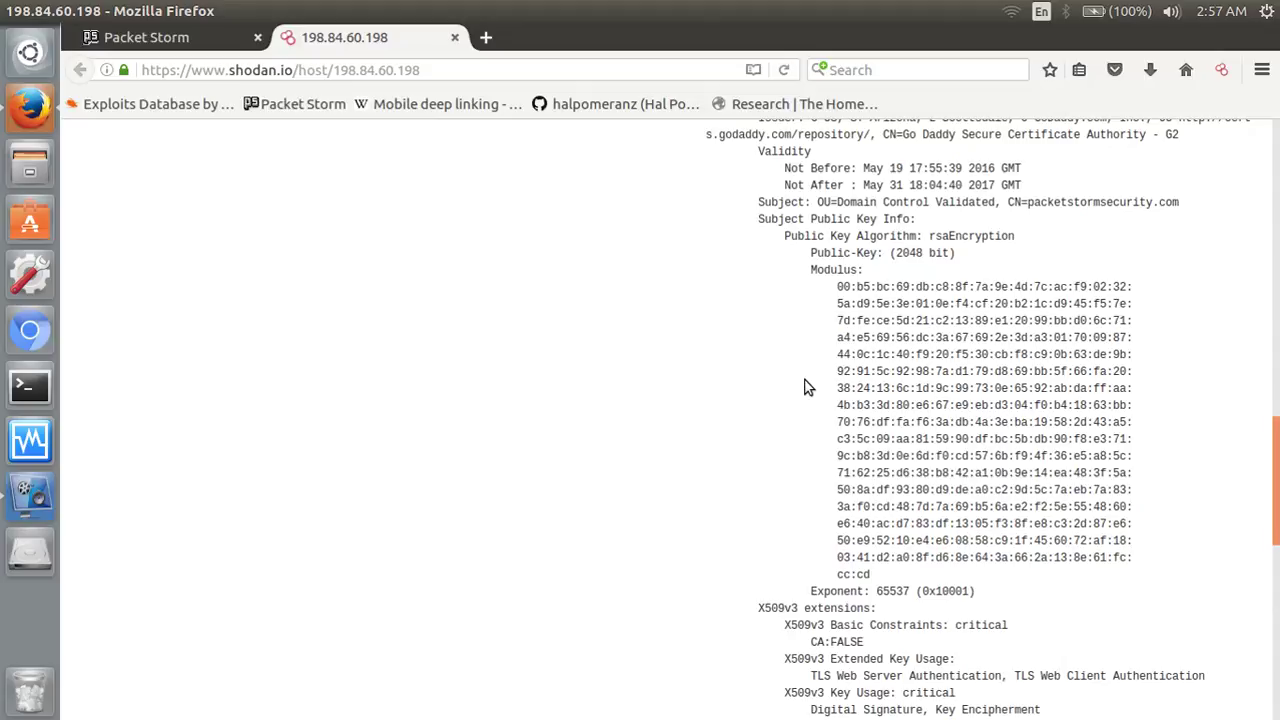
{"action": "scroll", "coordinate": [686, 381], "scroll_direction": "up", "scroll_amount": 7}
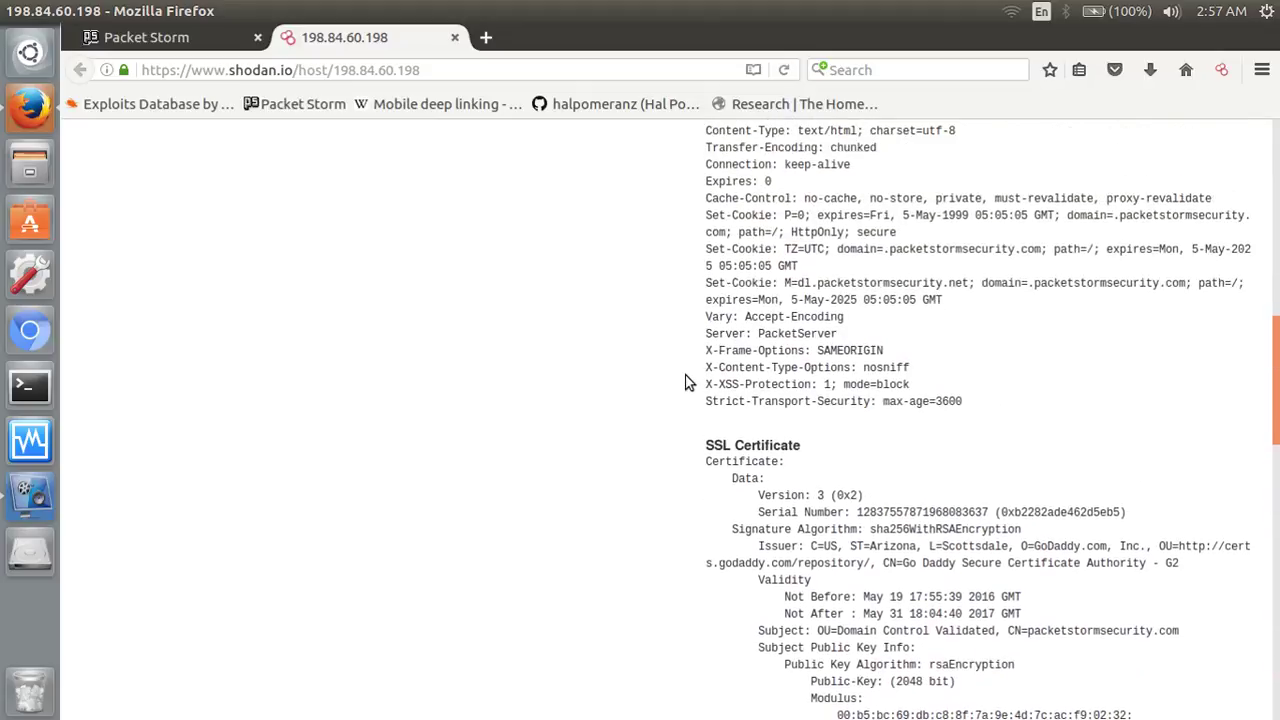
{"action": "scroll", "coordinate": [686, 381], "scroll_direction": "up", "scroll_amount": 5}
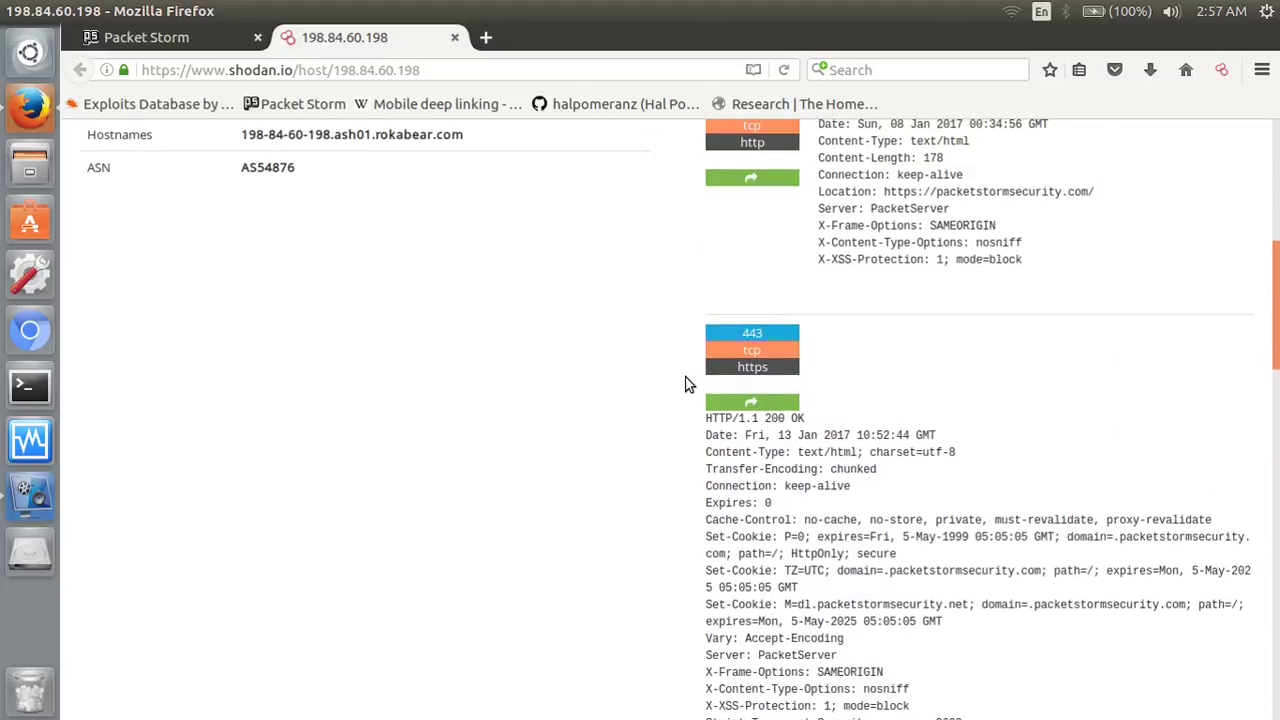
{"action": "scroll", "coordinate": [686, 381], "scroll_direction": "up", "scroll_amount": 1}
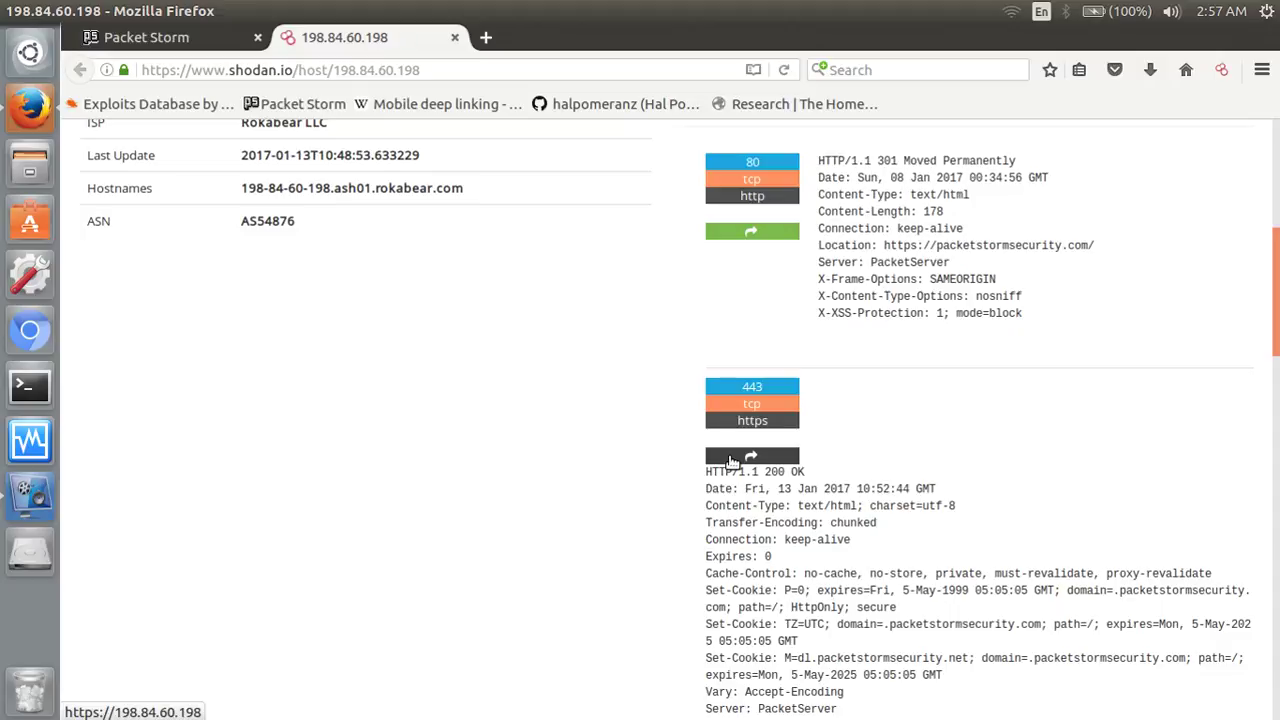
{"action": "scroll", "coordinate": [731, 461], "scroll_direction": "up", "scroll_amount": 7}
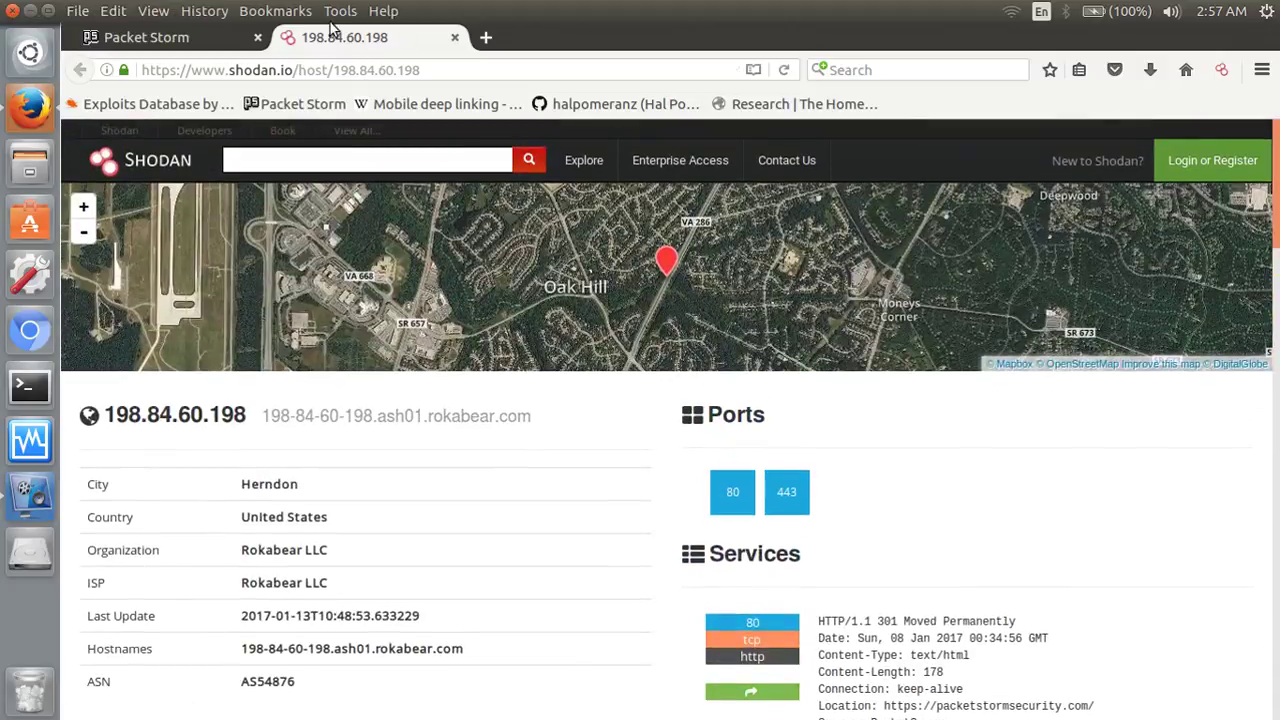
- Close the Packet Storm tab and run the top-voted 'default password' search from Explore
{"action": "left_click", "coordinate": [257, 37]}
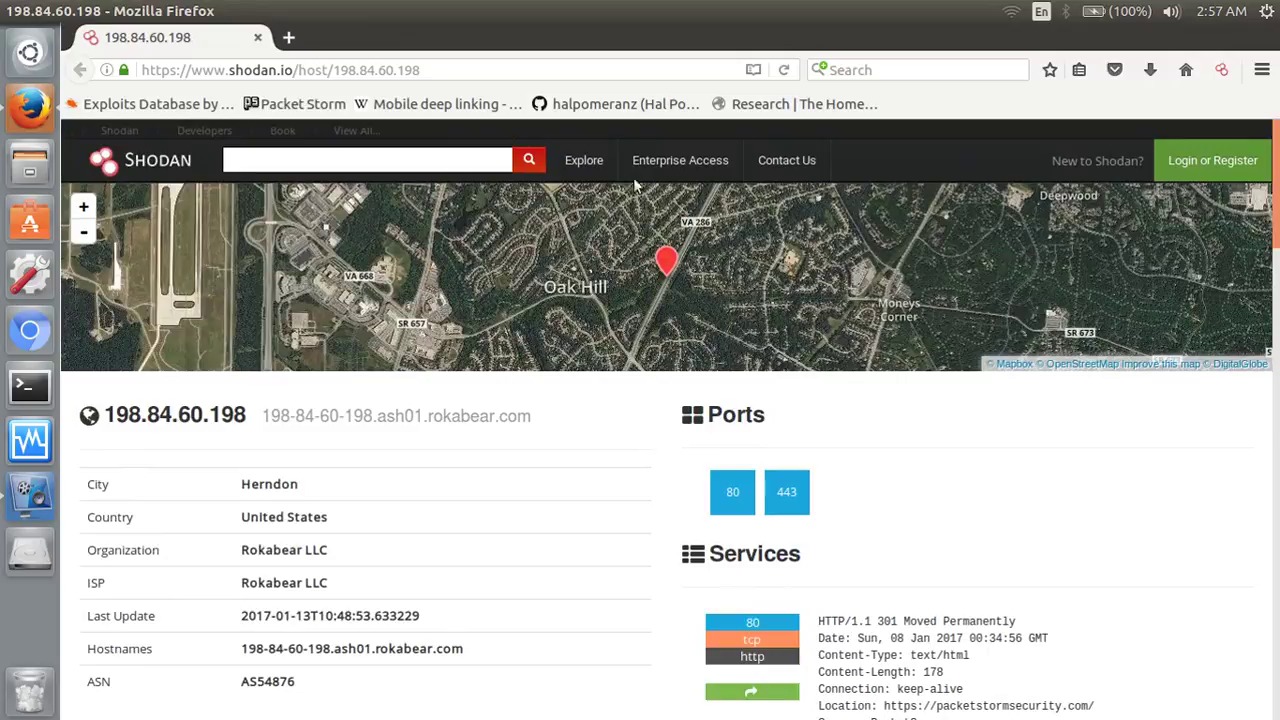
{"action": "left_click", "coordinate": [584, 160]}
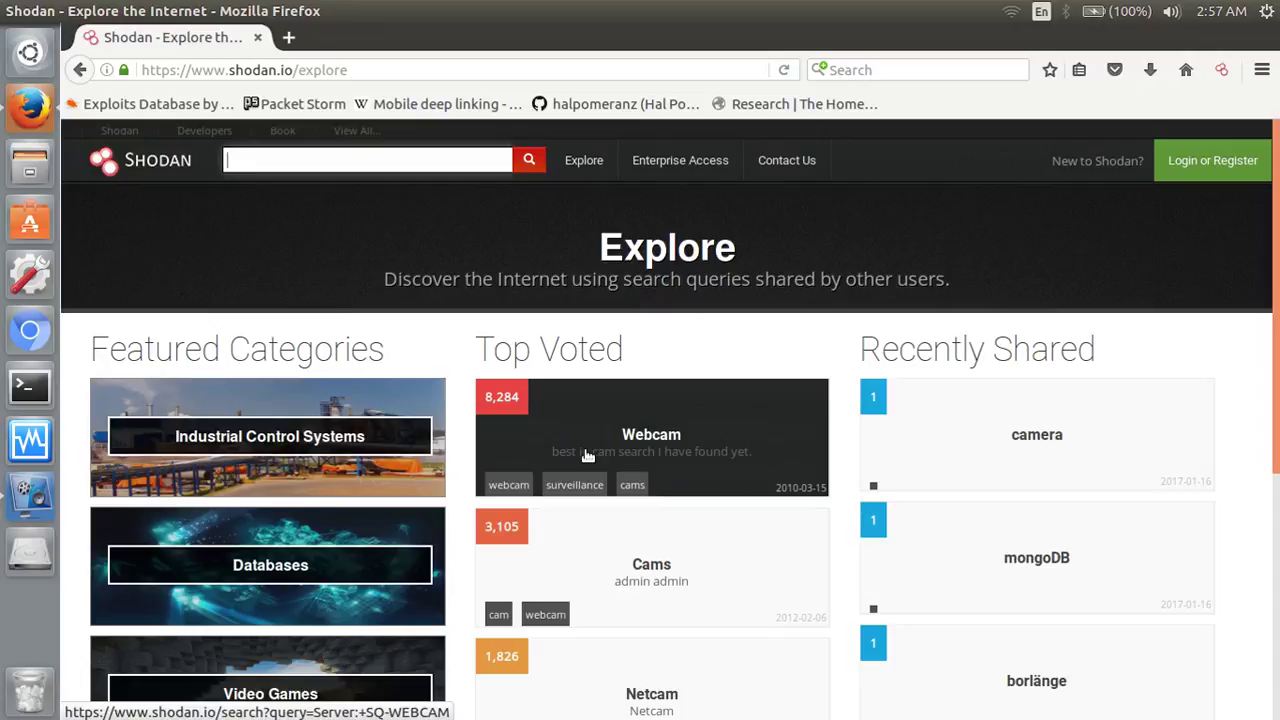
{"action": "scroll", "coordinate": [588, 455], "scroll_direction": "down", "scroll_amount": 4}
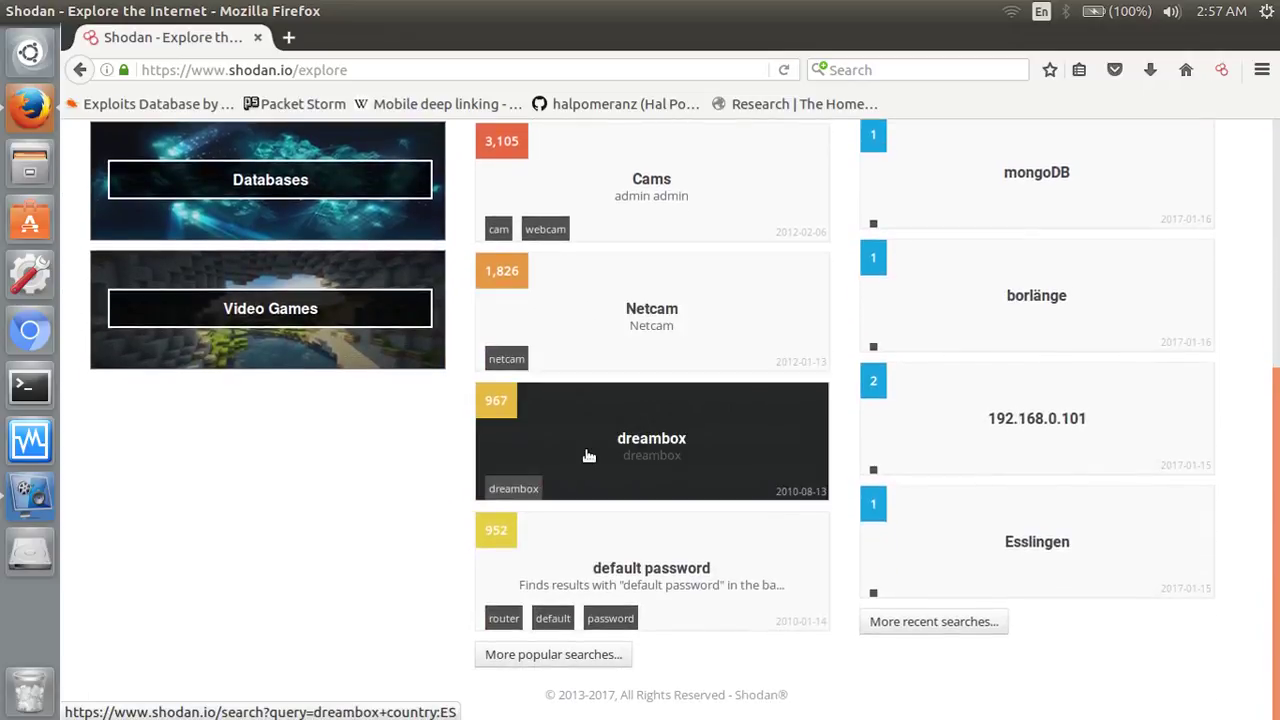
{"action": "left_click", "coordinate": [618, 574]}
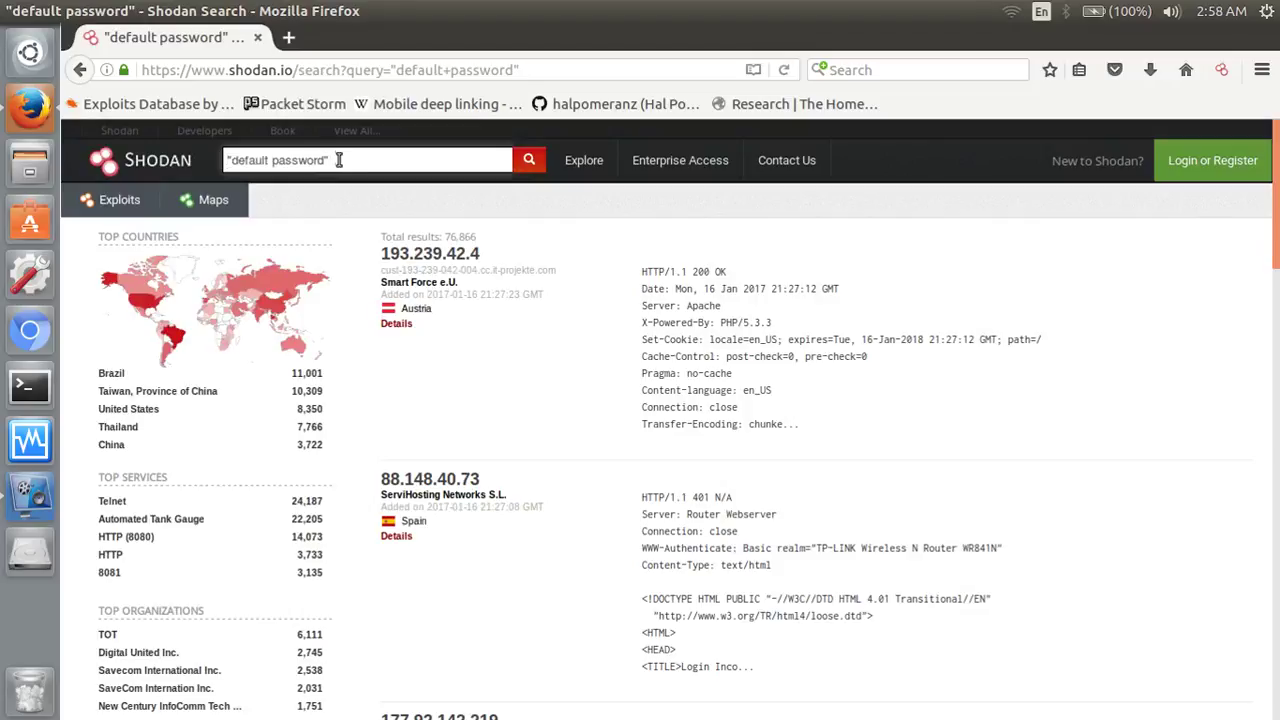
- Refine the query to 'default password' http and scan its 50,615 HTTP 401 login results
{"action": "left_click_drag", "start_coordinate": [337, 160], "coordinate": [237, 165]}
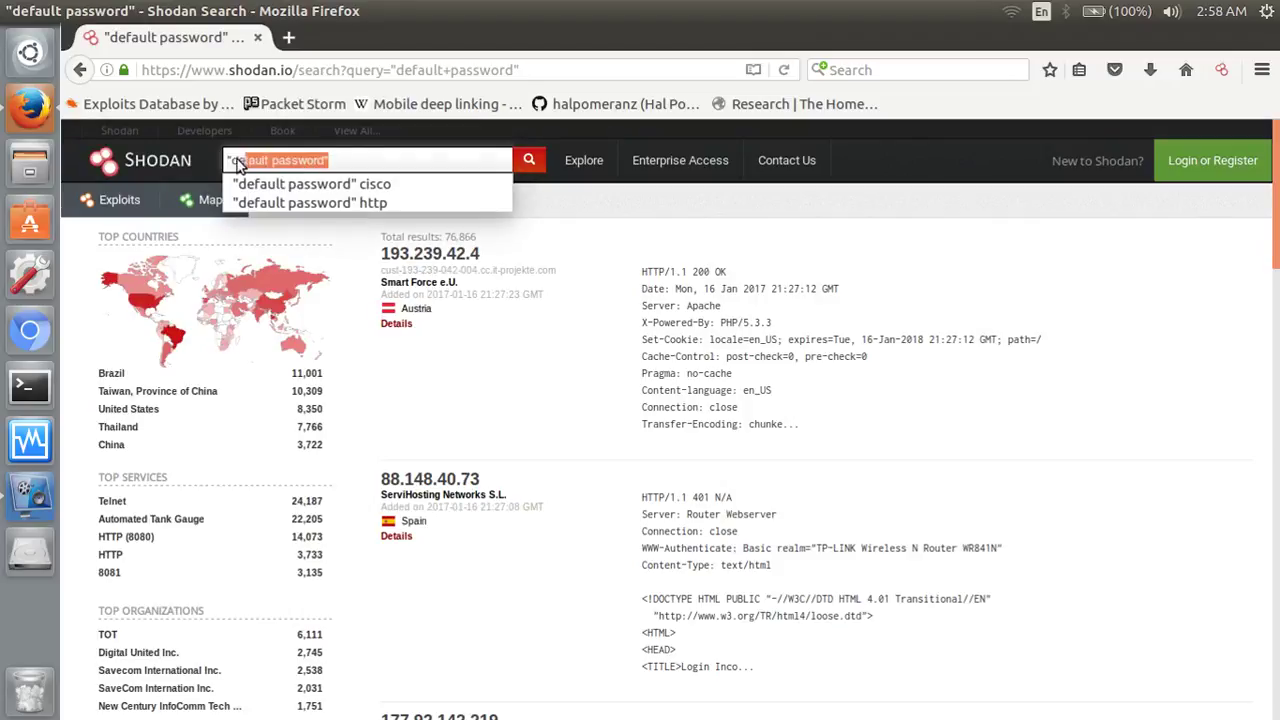
{"action": "left_click", "coordinate": [350, 166]}
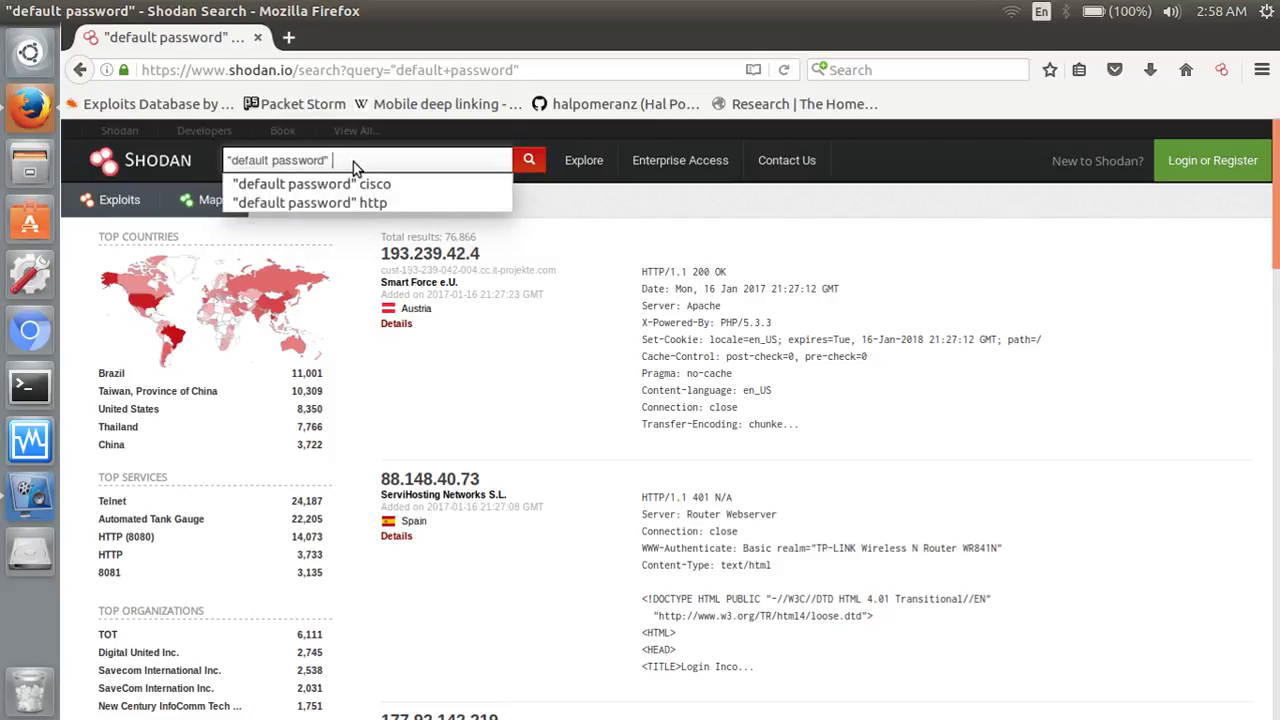
{"action": "type", "text": "http"}
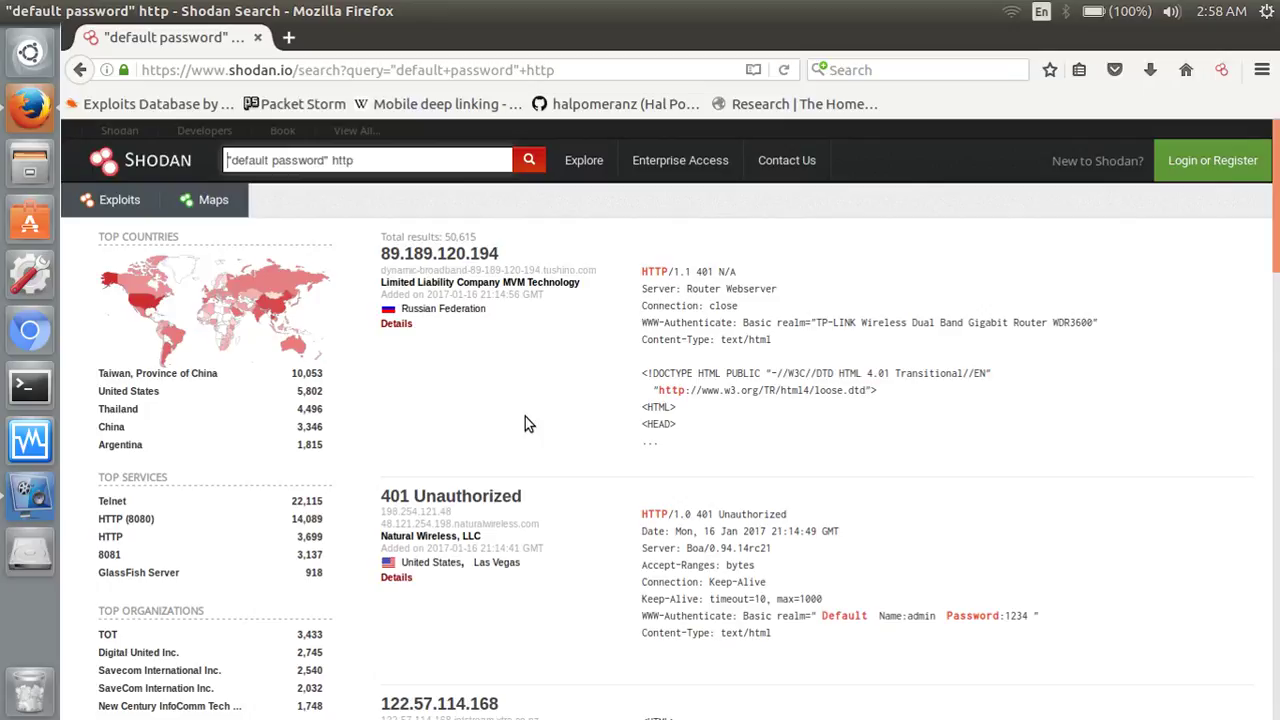
{"action": "scroll", "coordinate": [604, 515], "scroll_direction": "down", "scroll_amount": 5}
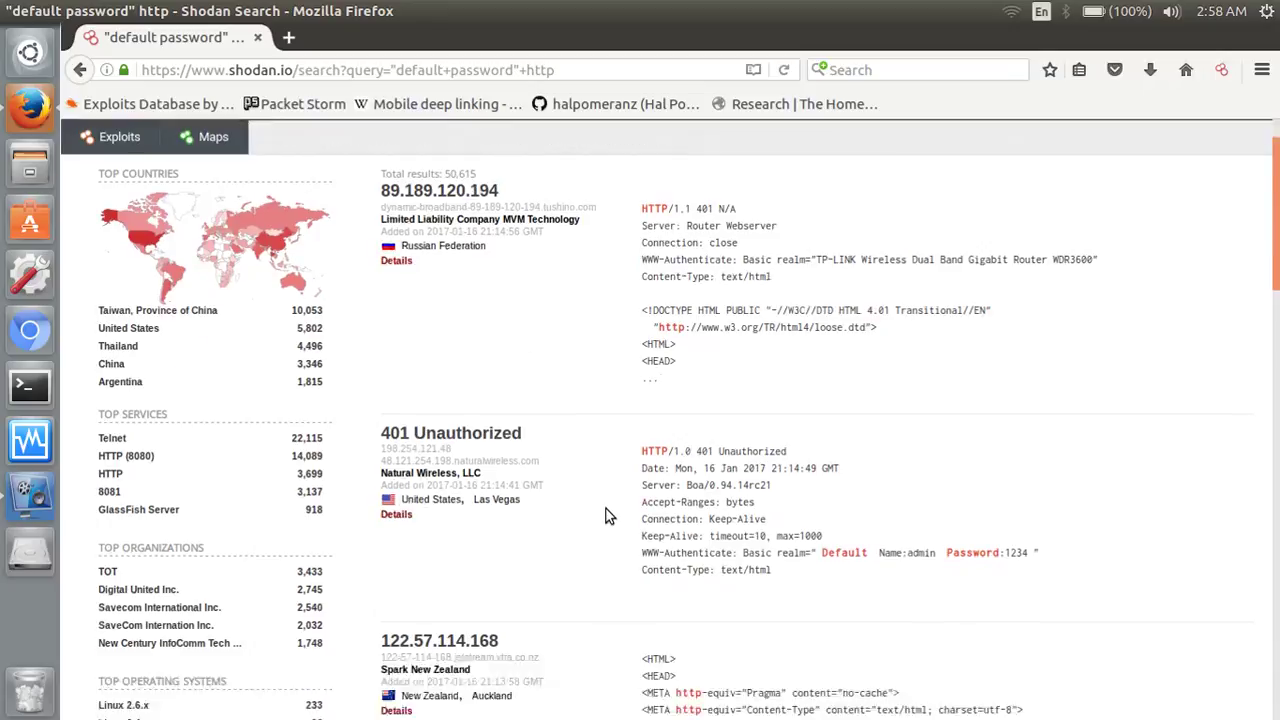
{"action": "scroll", "coordinate": [604, 515], "scroll_direction": "down", "scroll_amount": 12}
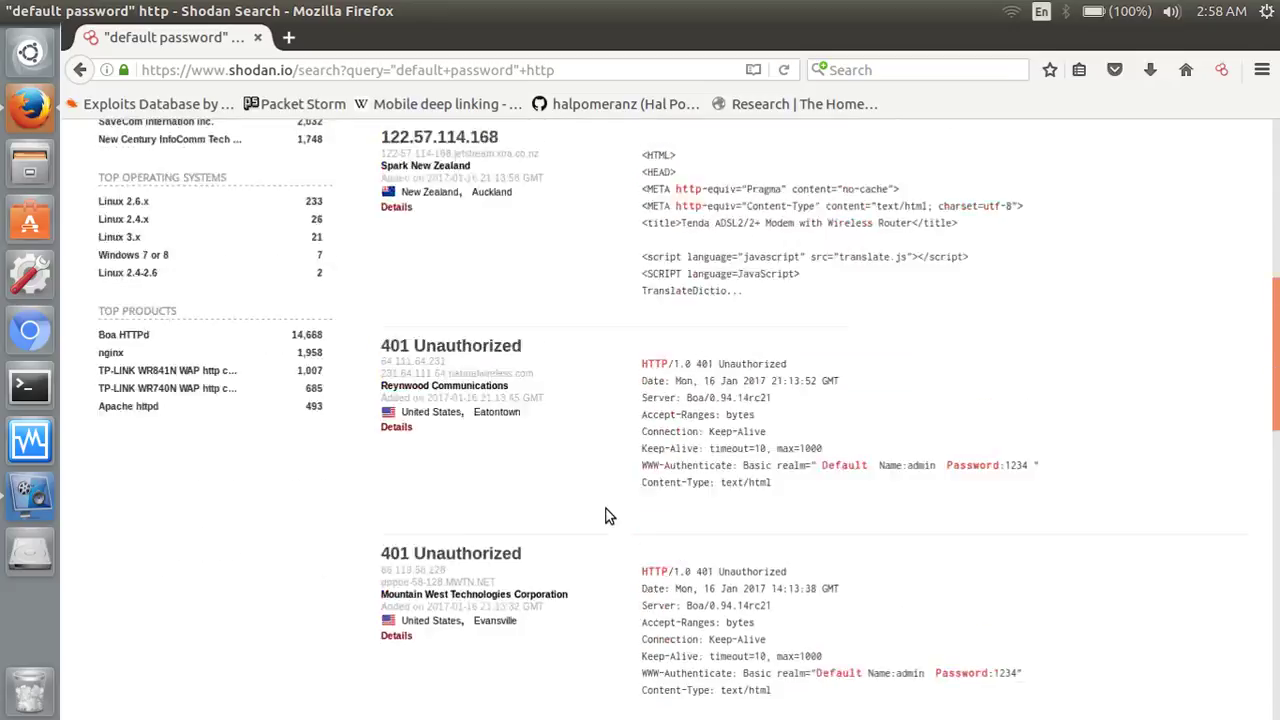
{"action": "scroll", "coordinate": [605, 515], "scroll_direction": "up", "scroll_amount": 17}
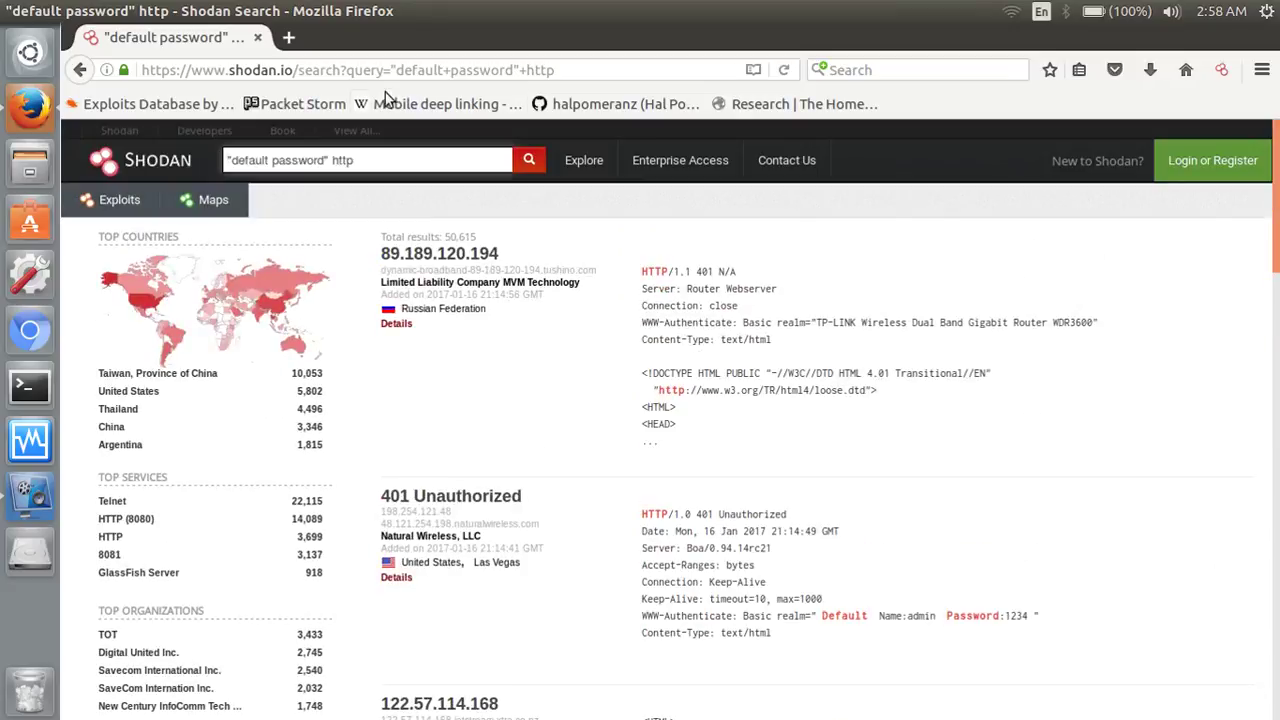
- Replace the http filter with cisco and rerun the 'default password' search
{"action": "left_click", "coordinate": [378, 163]}
{"action": "key", "text": "BackSpace"}
{"action": "key", "text": "BackSpace"}
{"action": "key", "text": "BackSpace"}
{"action": "key", "text": "BackSpace"}
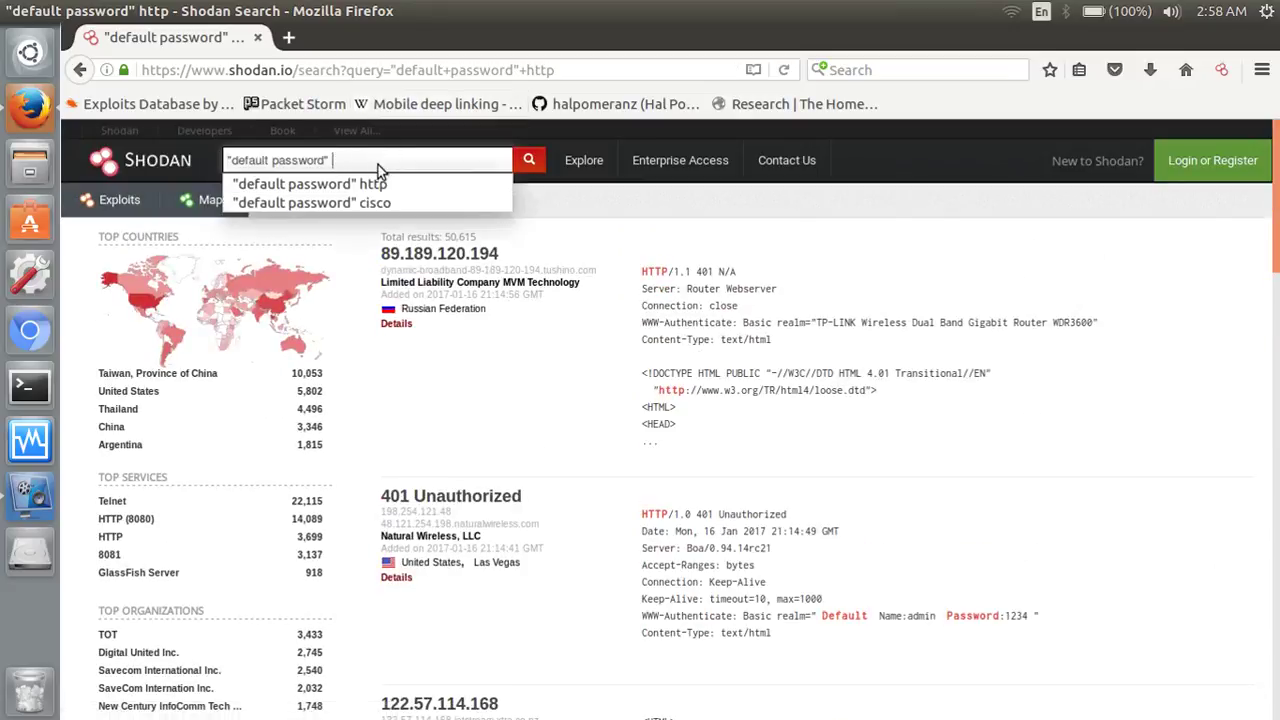
{"action": "type", "text": "cisco"}
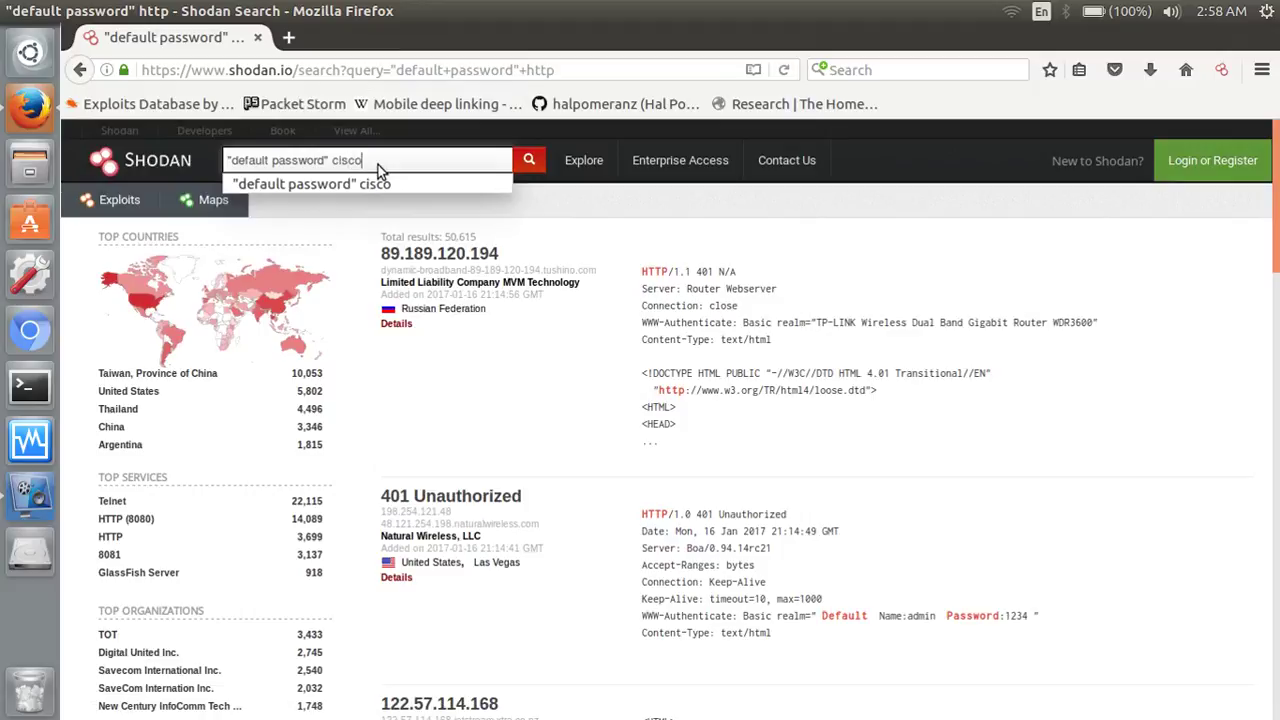
{"action": "key", "text": "Return"}
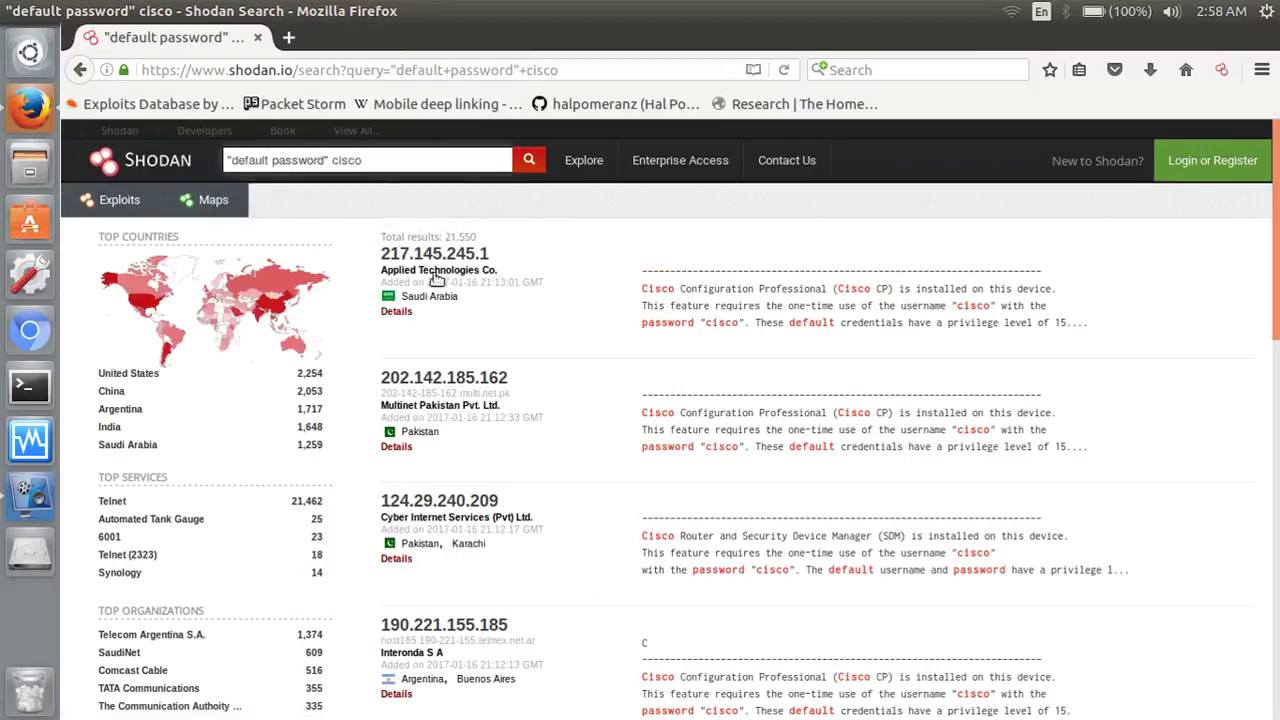
- Swap the cisco filter for https and rerun the search
{"action": "left_click", "coordinate": [385, 168]}
{"action": "key", "text": "BackSpace"}
{"action": "key", "text": "BackSpace"}
{"action": "key", "text": "BackSpace"}
{"action": "key", "text": "BackSpace"}
{"action": "key", "text": "BackSpace"}
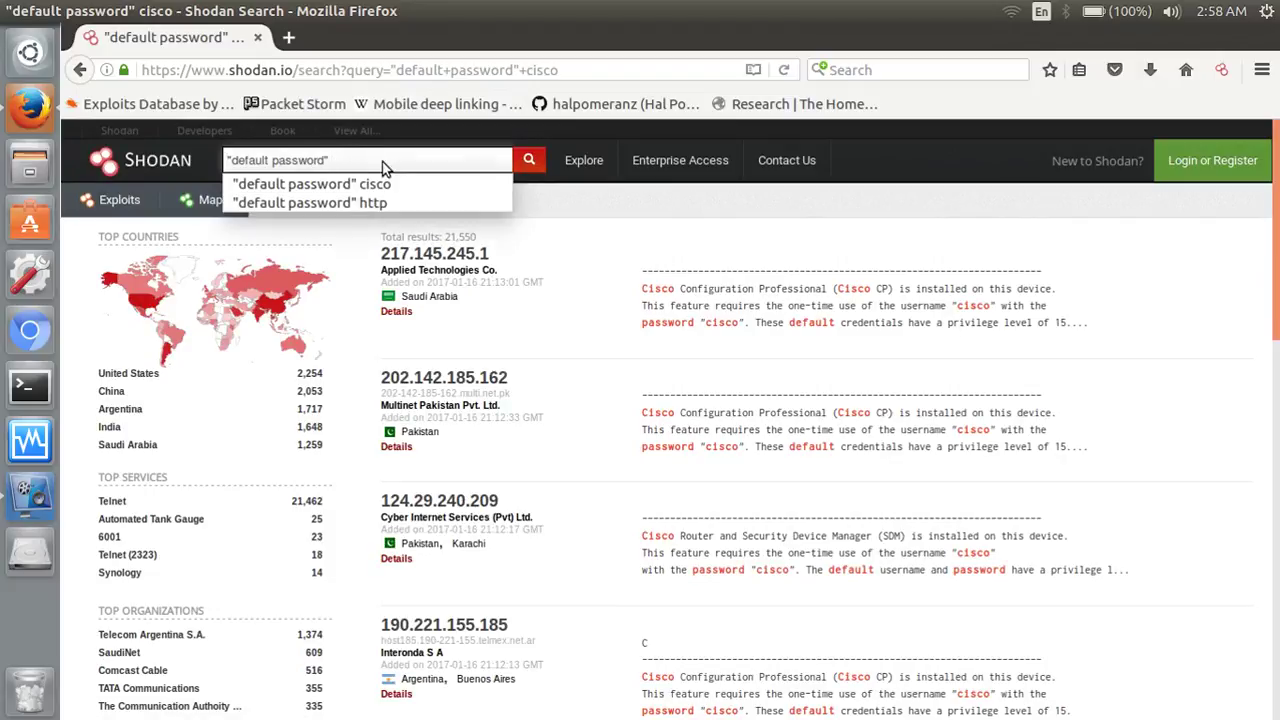
{"action": "type", "text": "https"}
{"action": "key", "text": "Return"}
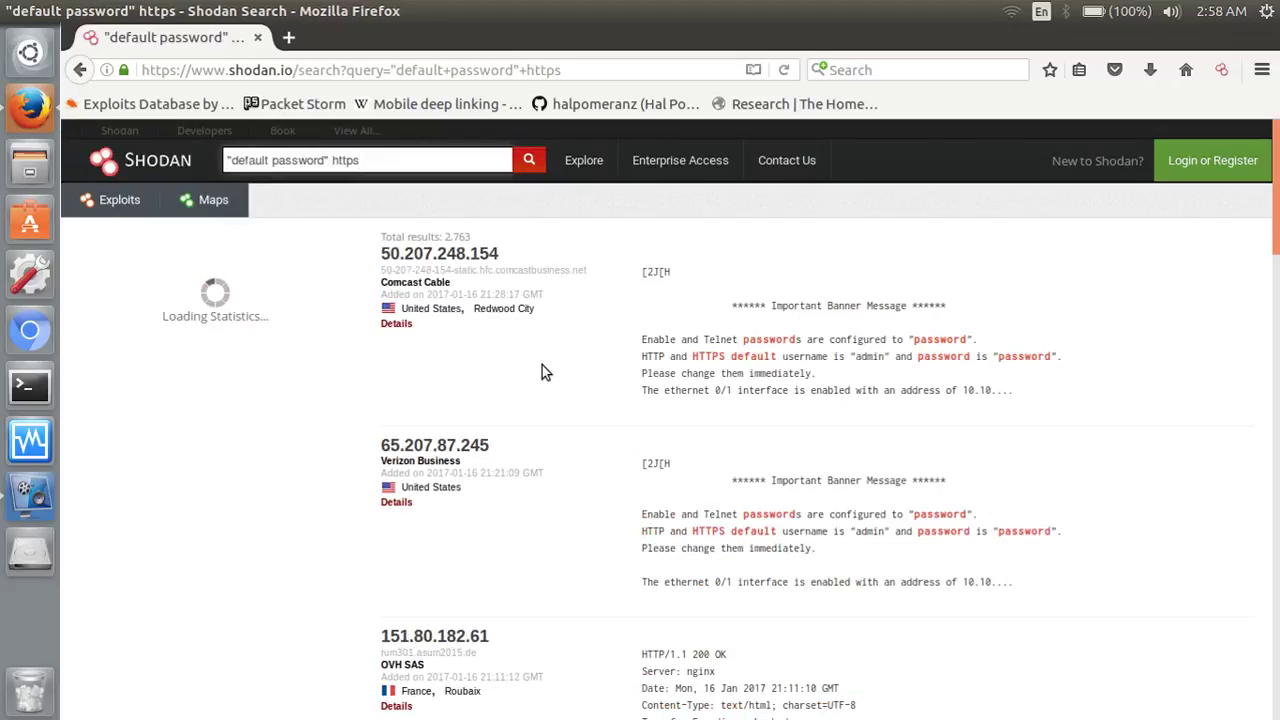
- Swap the https filter for ftp, getting 1,757 FTP welcome-banner results
{"action": "left_click", "coordinate": [385, 165]}
{"action": "key", "text": "BackSpace"}
{"action": "key", "text": "BackSpace"}
{"action": "key", "text": "BackSpace"}
{"action": "key", "text": "BackSpace"}
{"action": "key", "text": "BackSpace"}
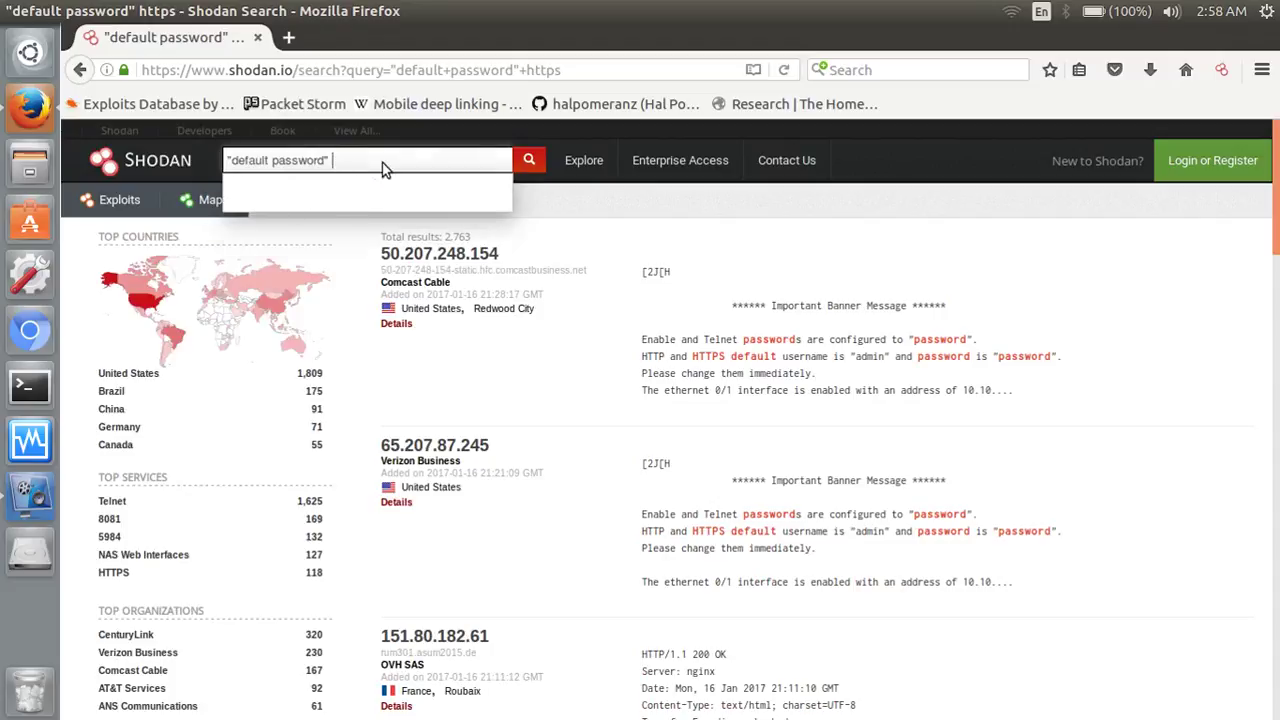
{"action": "type", "text": "ftp"}
{"action": "key", "text": "Return"}
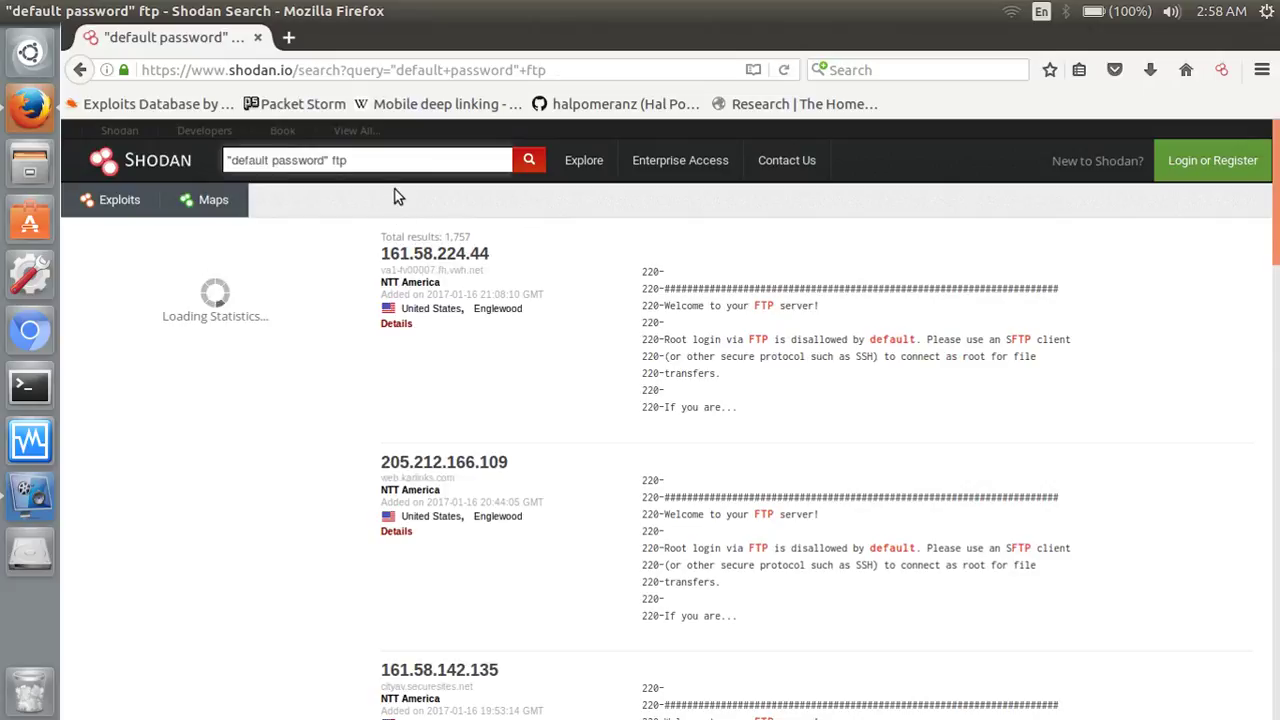
{"action": "left_click", "coordinate": [380, 168]}
{"action": "key", "text": "BackSpace"}
{"action": "key", "text": "BackSpace"}
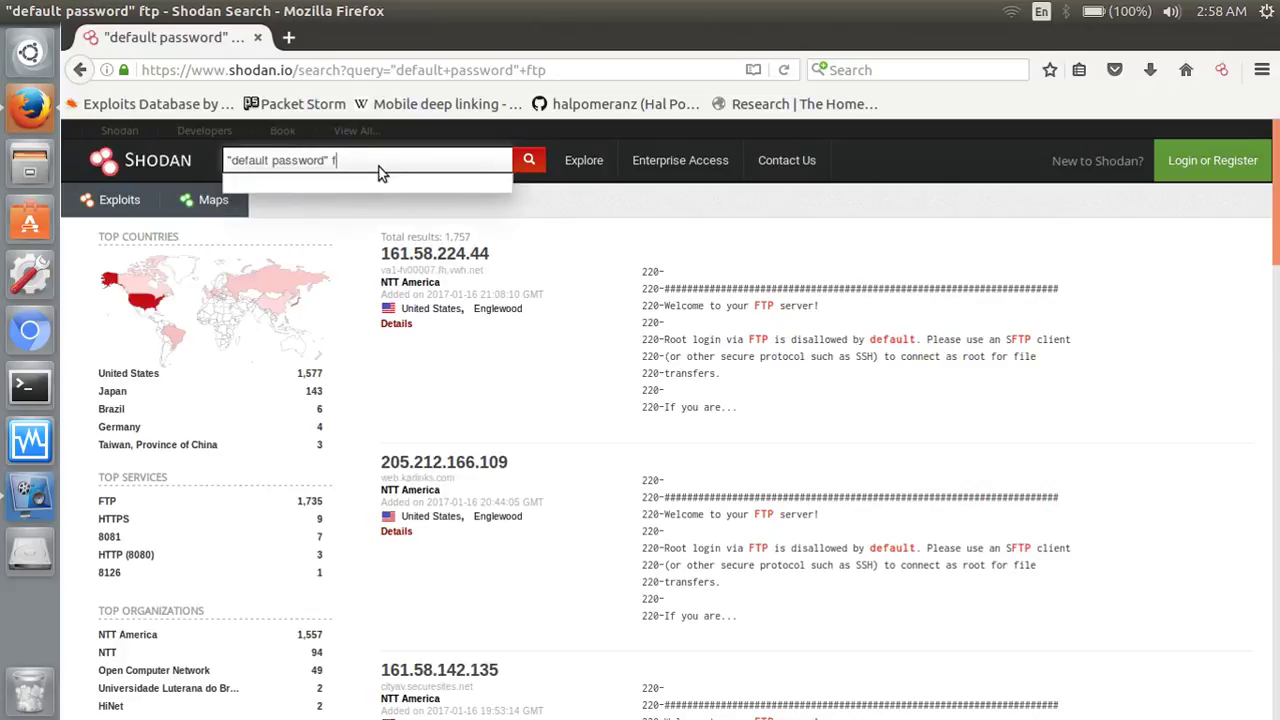
{"action": "key", "text": "BackSpace"}
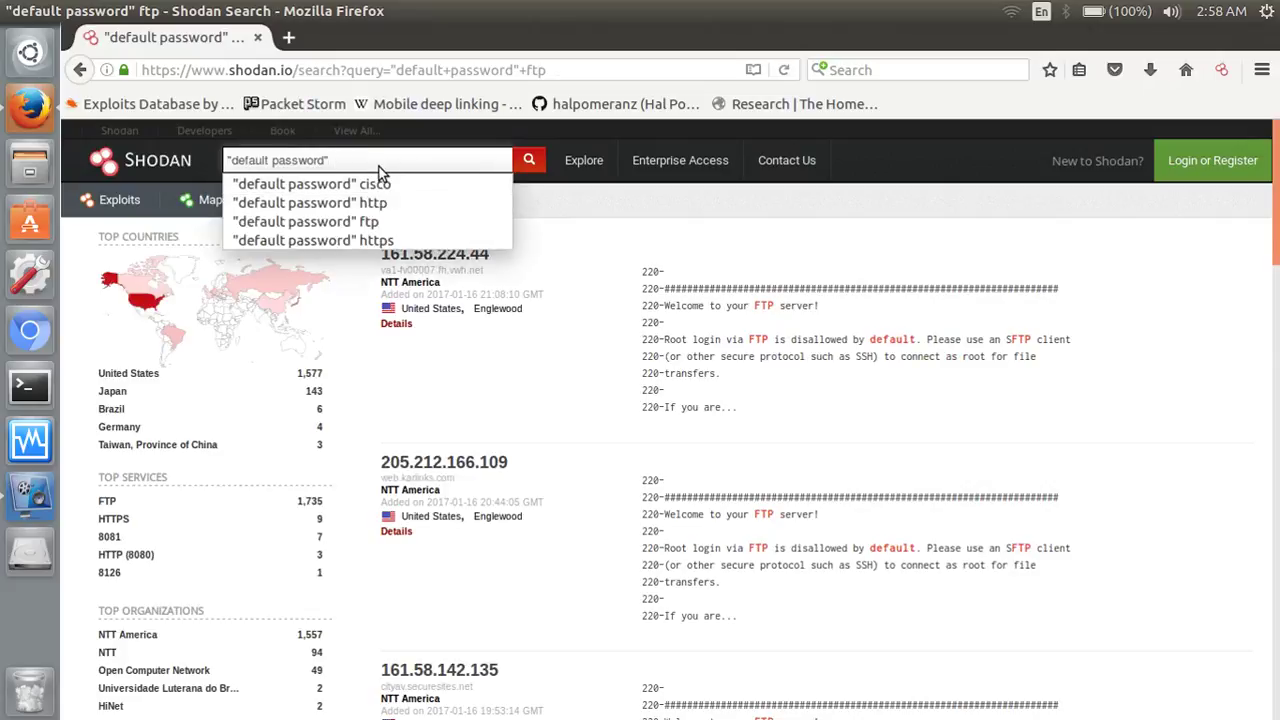
{"action": "left_click", "coordinate": [794, 410]}
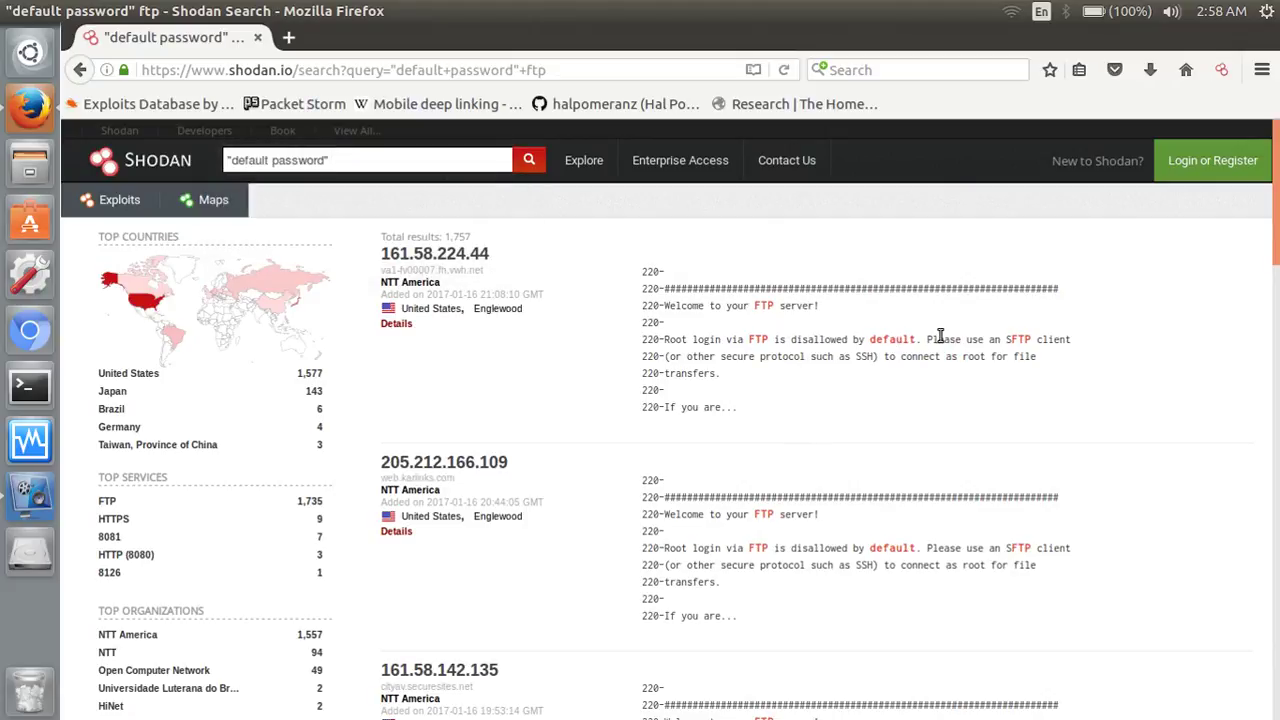
{"action": "scroll", "coordinate": [810, 376], "scroll_direction": "down", "scroll_amount": 2}
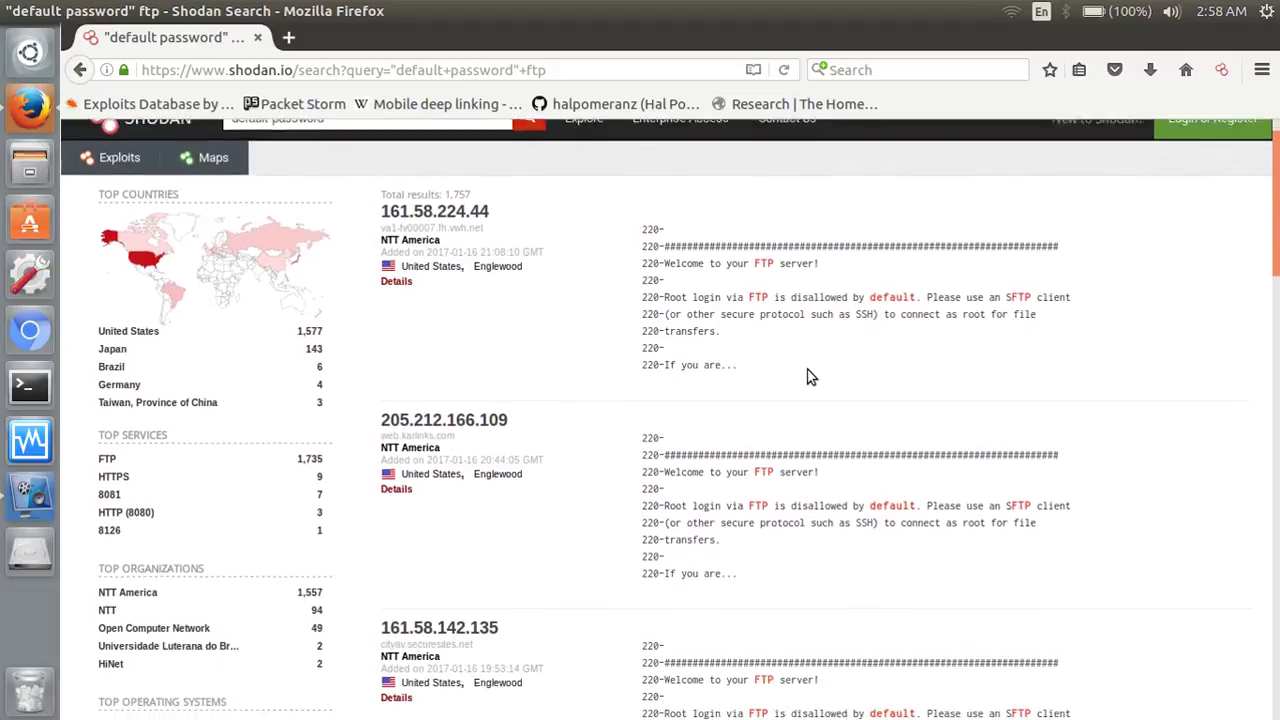
{"action": "scroll", "coordinate": [810, 376], "scroll_direction": "down", "scroll_amount": 6}
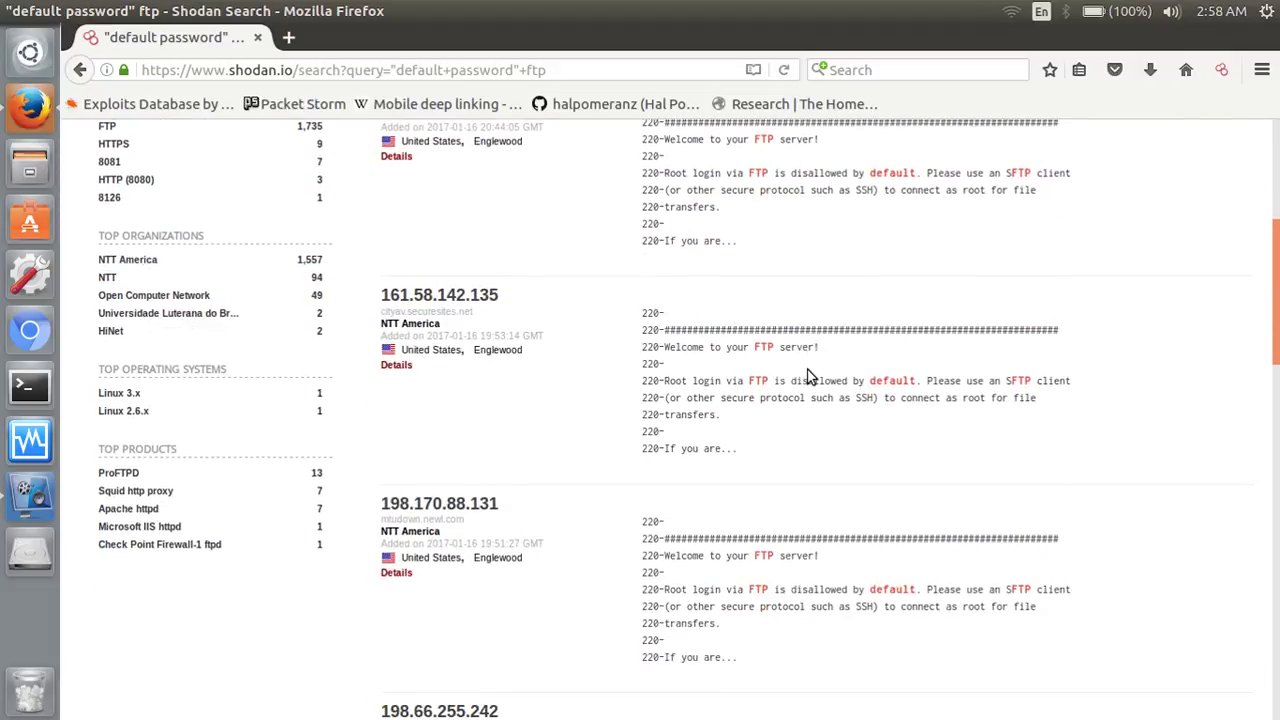
{"action": "scroll", "coordinate": [810, 376], "scroll_direction": "down", "scroll_amount": 5}
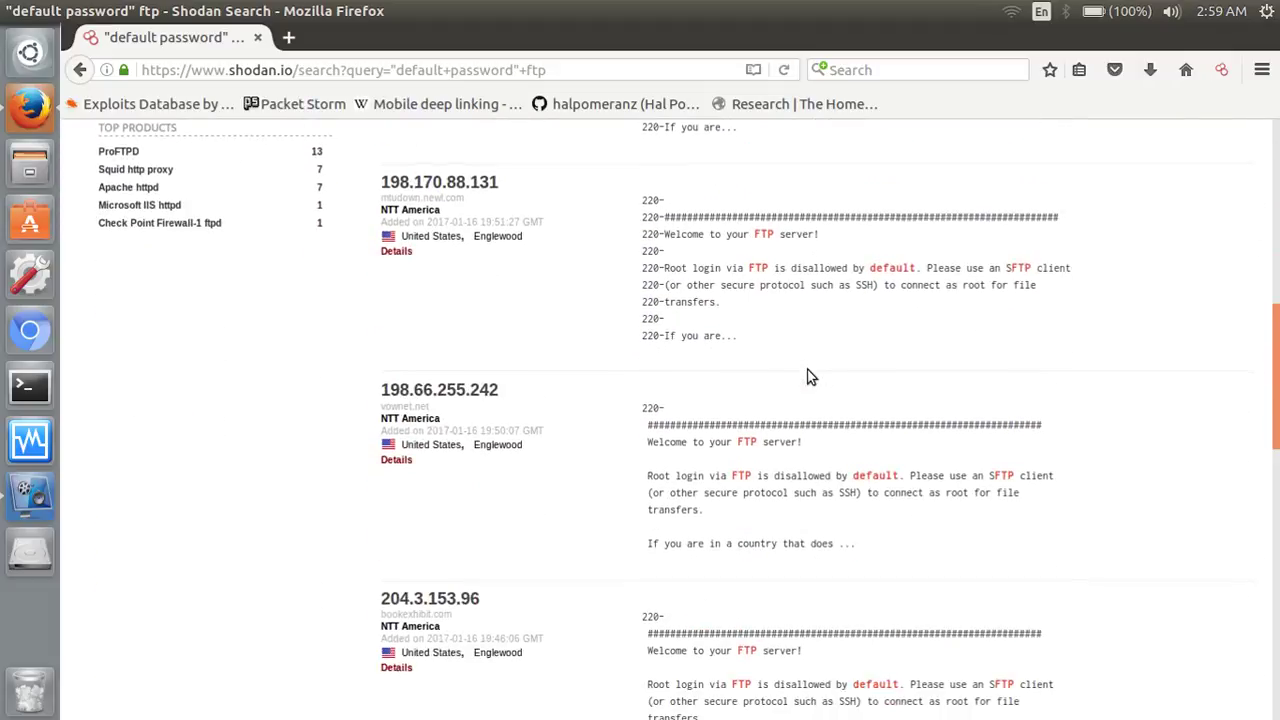
{"action": "scroll", "coordinate": [810, 376], "scroll_direction": "up", "scroll_amount": 13}
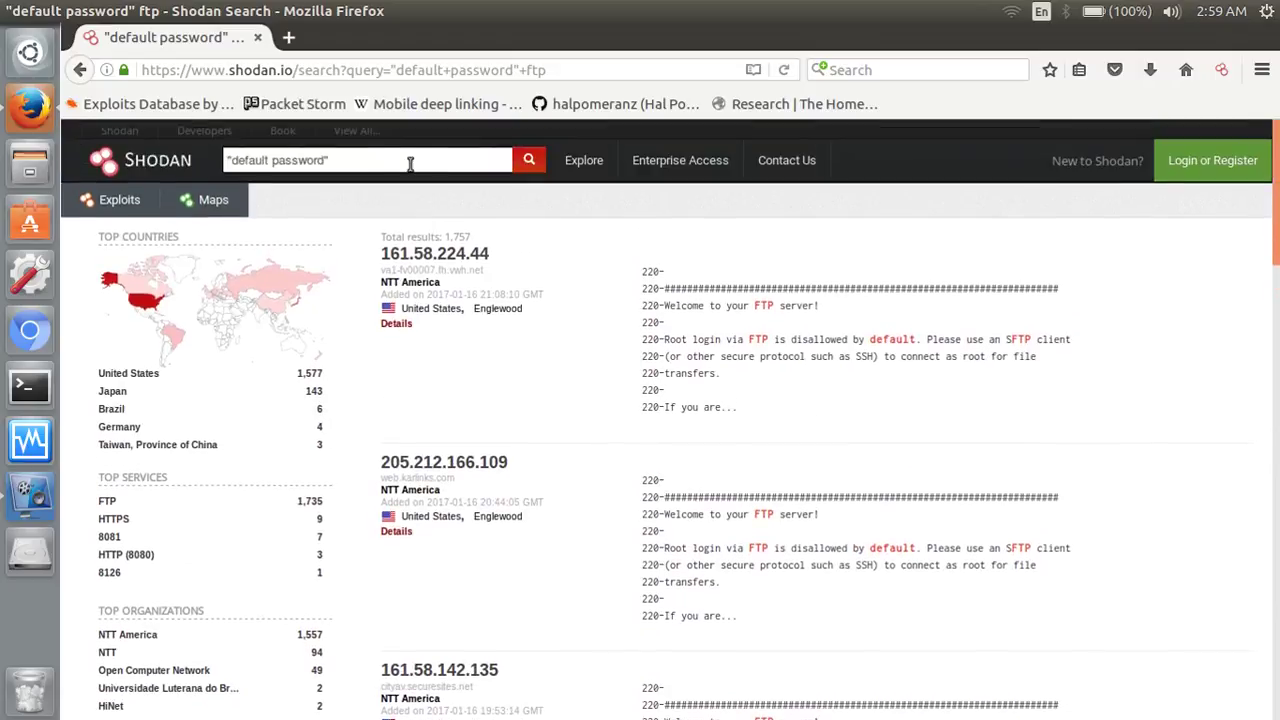
- Change the query back to 'default password' http, correcting the 'htpp' typo
{"action": "left_click", "coordinate": [395, 163]}
{"action": "type", "text": "htpp"}
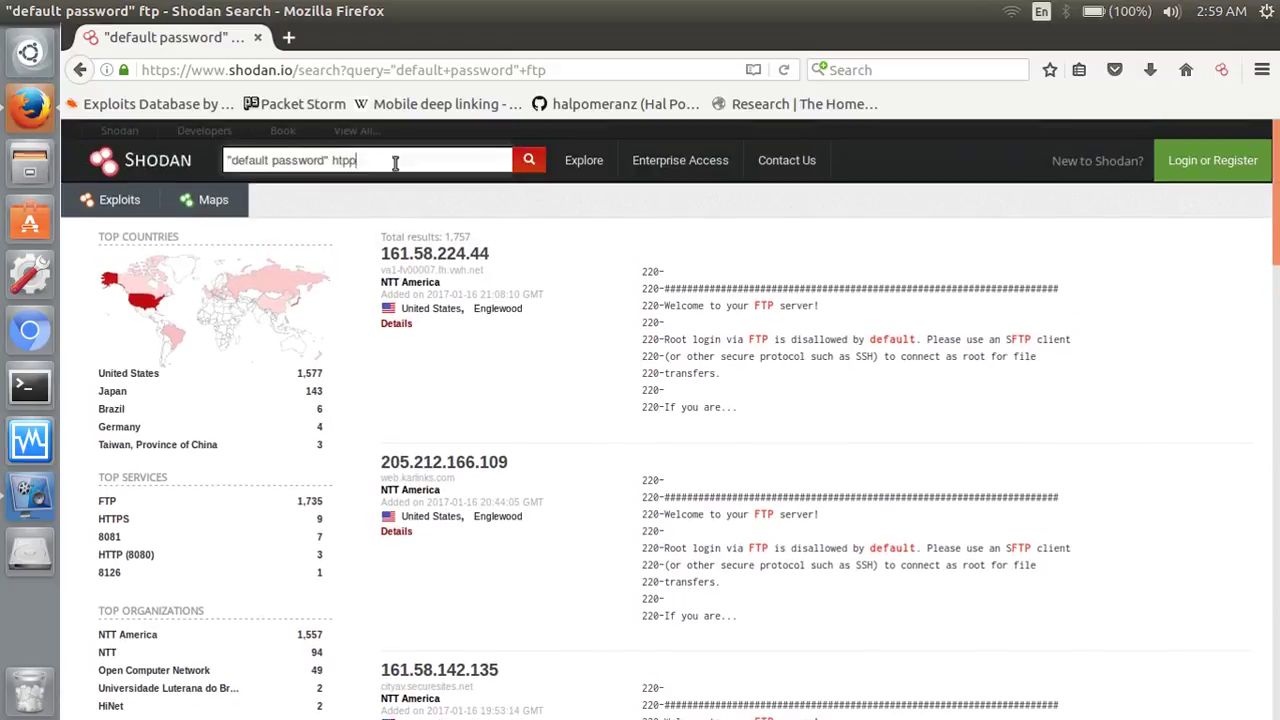
{"action": "key", "text": "BackSpace"}
{"action": "key", "text": "BackSpace"}
{"action": "type", "text": "tp"}
{"action": "key", "text": "Return"}
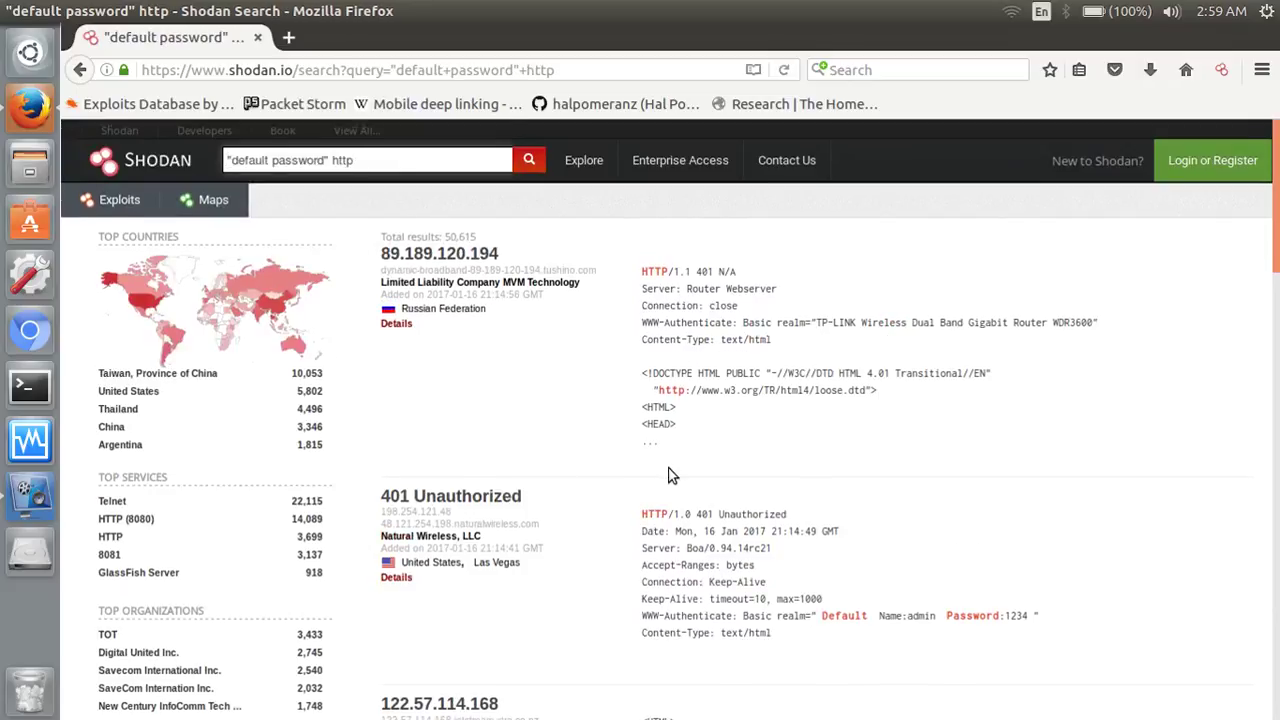
- Review the 50,615 results' 401 Unauthorized router banners, then bring up the screen recorder
{"action": "scroll", "coordinate": [672, 475], "scroll_direction": "down", "scroll_amount": 3}
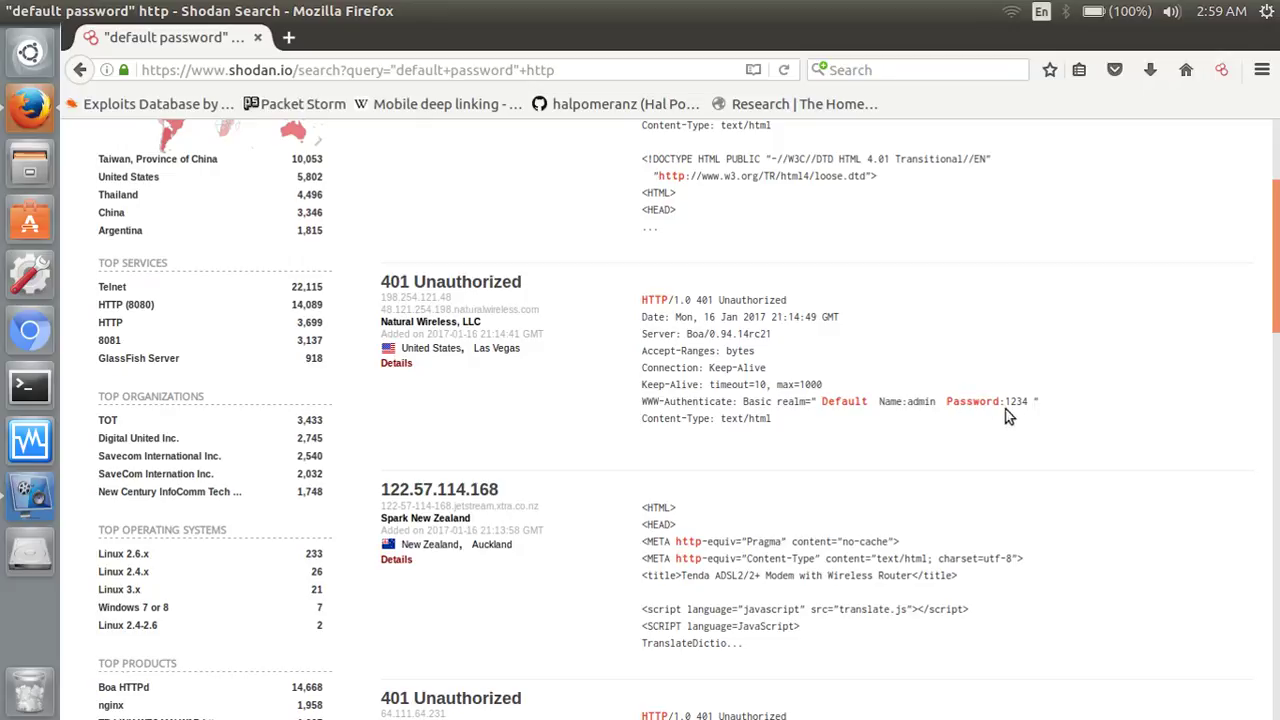
{"action": "scroll", "coordinate": [749, 489], "scroll_direction": "down", "scroll_amount": 3}
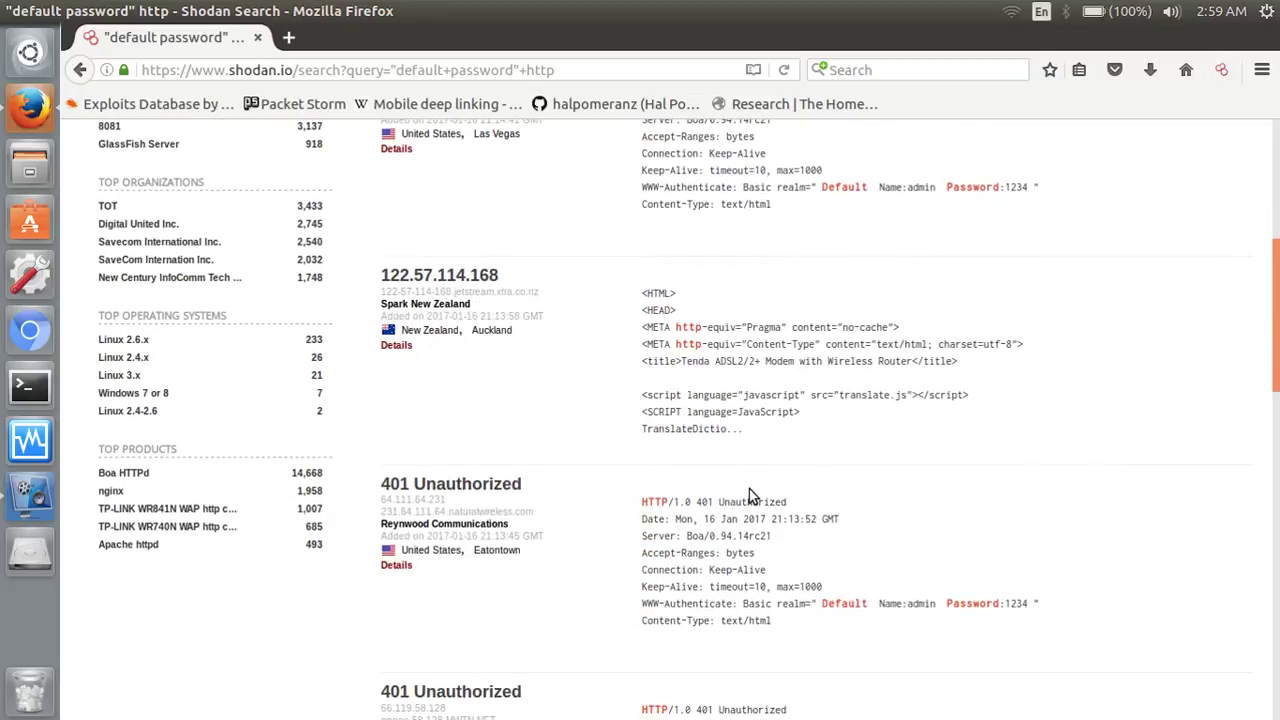
{"action": "scroll", "coordinate": [749, 489], "scroll_direction": "up", "scroll_amount": 2}
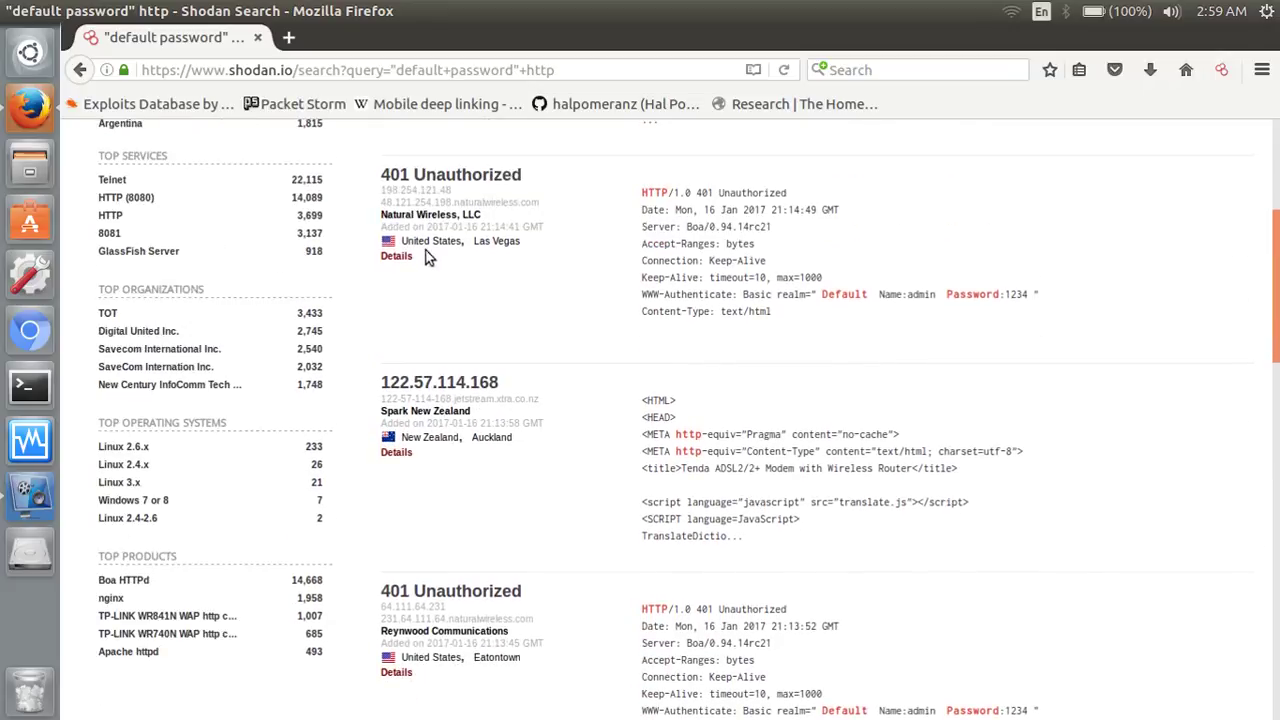
{"action": "scroll", "coordinate": [610, 411], "scroll_direction": "down", "scroll_amount": 3}
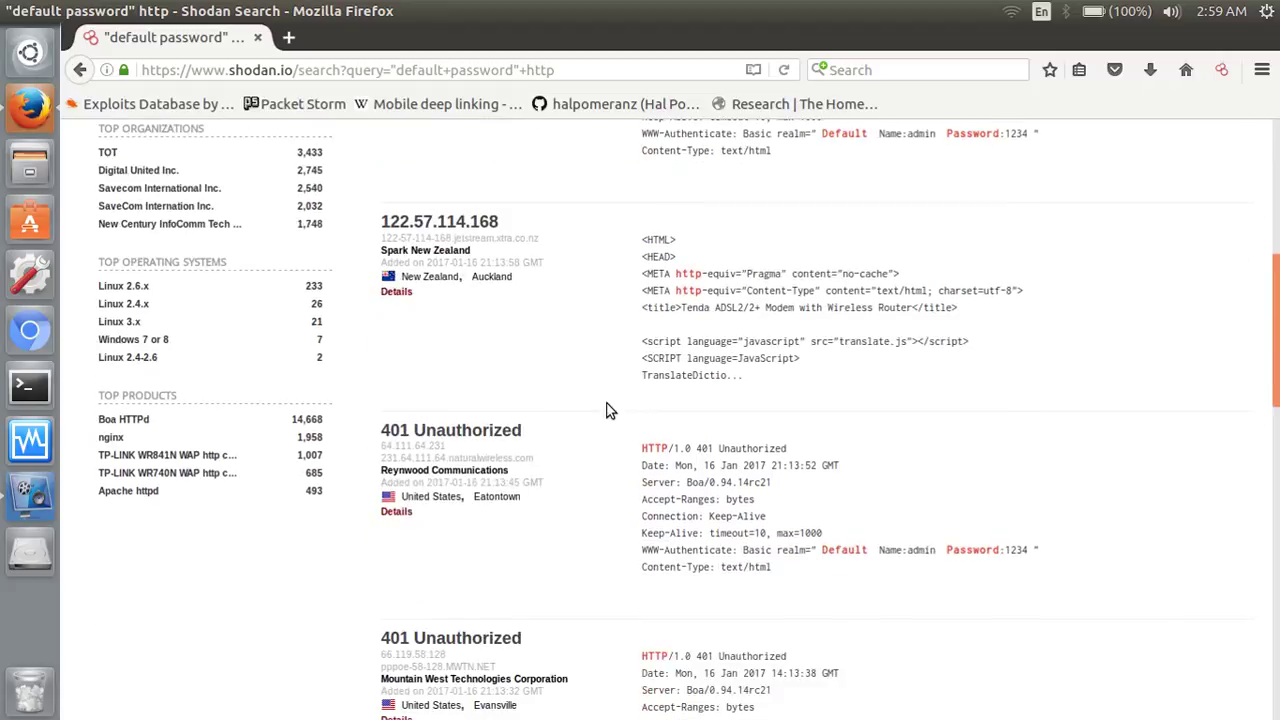
{"action": "scroll", "coordinate": [610, 411], "scroll_direction": "down", "scroll_amount": 2}
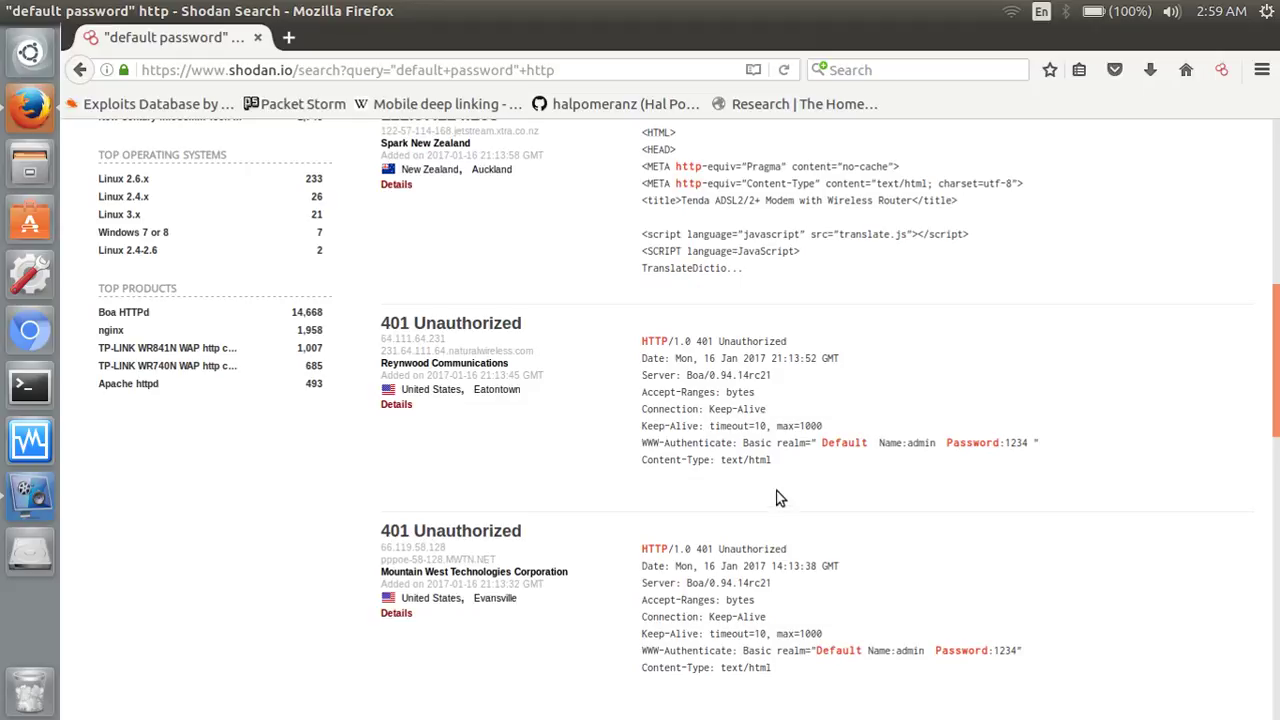
{"action": "scroll", "coordinate": [778, 493], "scroll_direction": "down", "scroll_amount": 12}
{"action": "scroll", "coordinate": [778, 493], "scroll_direction": "up", "scroll_amount": 20}
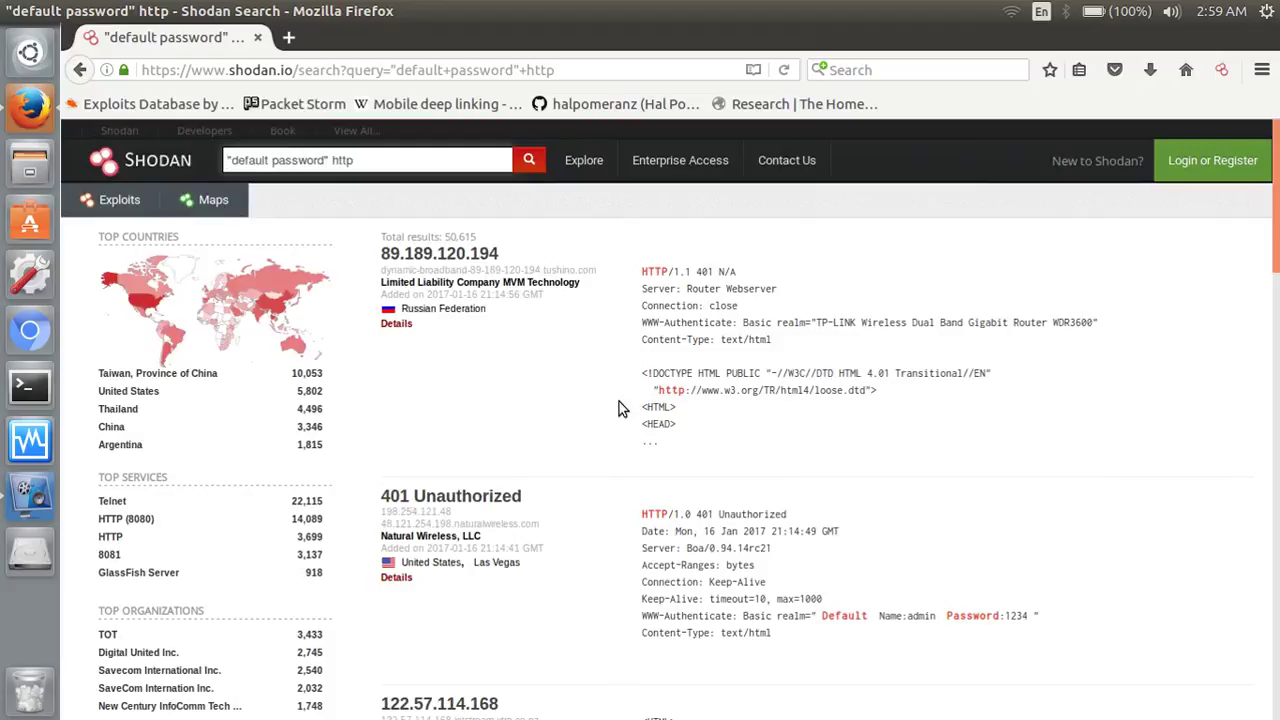
{"action": "left_click", "coordinate": [40, 496]}
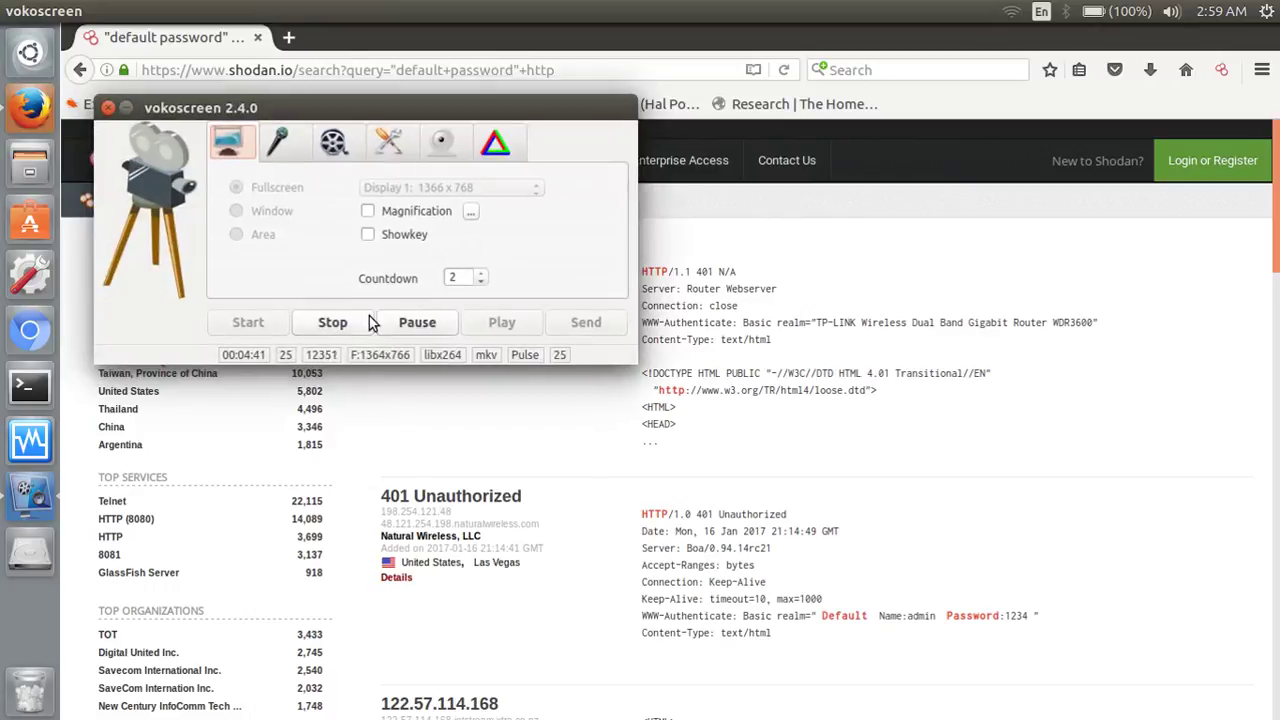